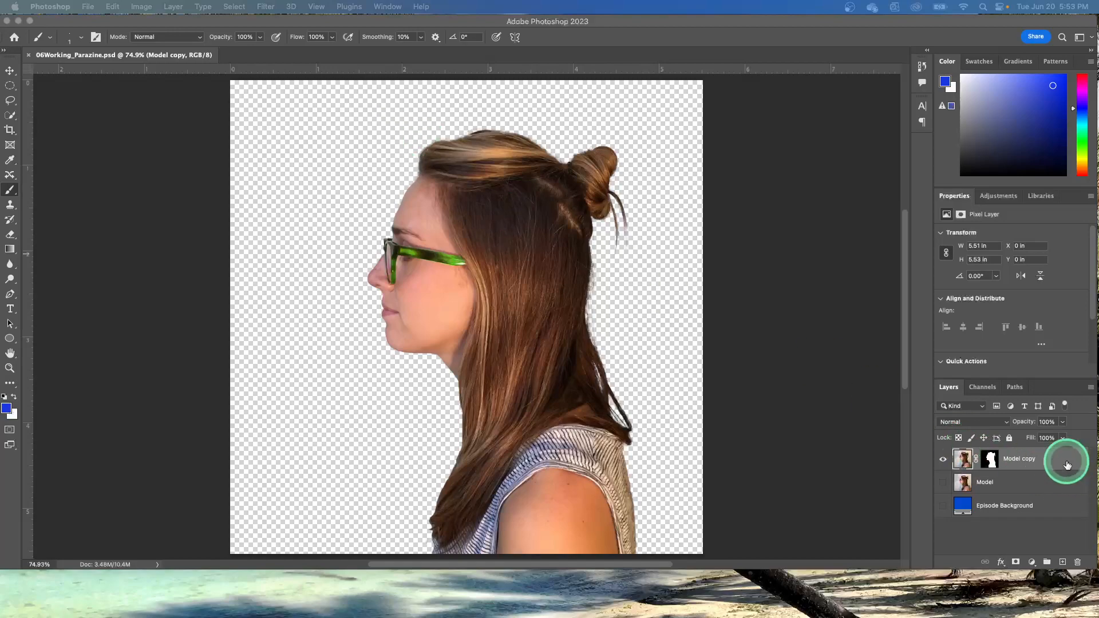
Start Puppet Warp on the Model copy layer and place pins along the front hair edge from its lower end to the throat
{"action": "left_click", "coordinate": [1047, 460]}
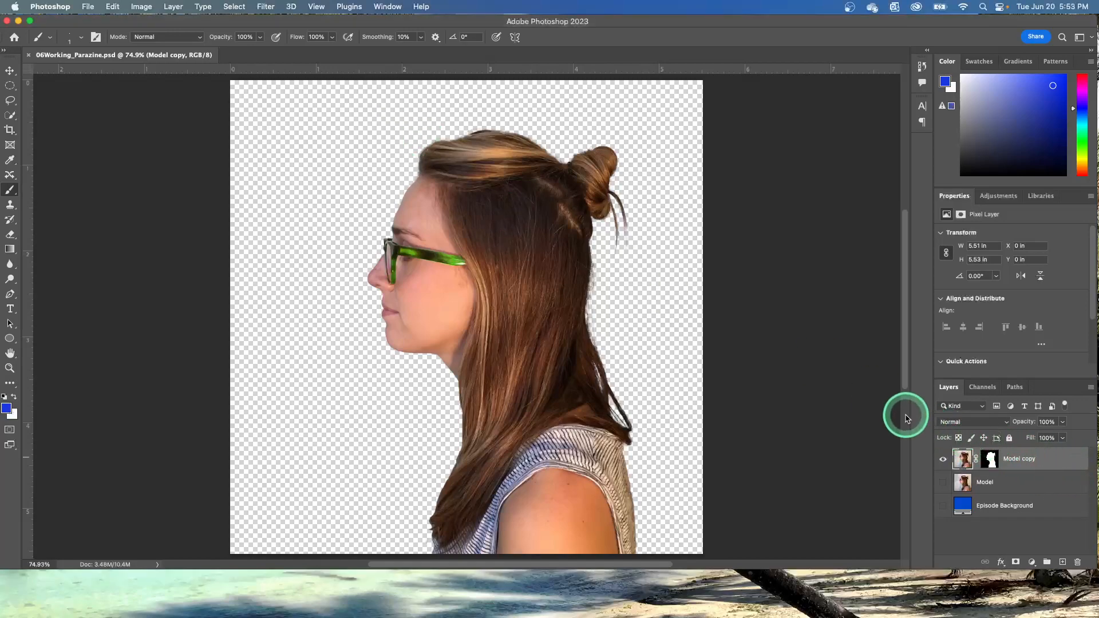
{"action": "left_click", "coordinate": [113, 7]}
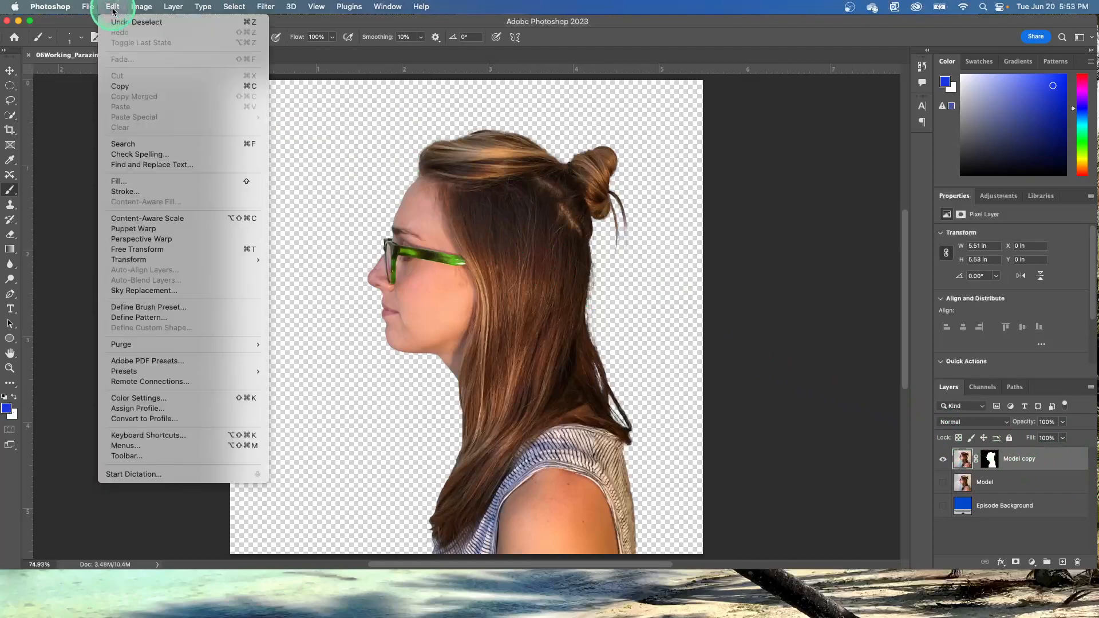
{"action": "left_click", "coordinate": [151, 231]}
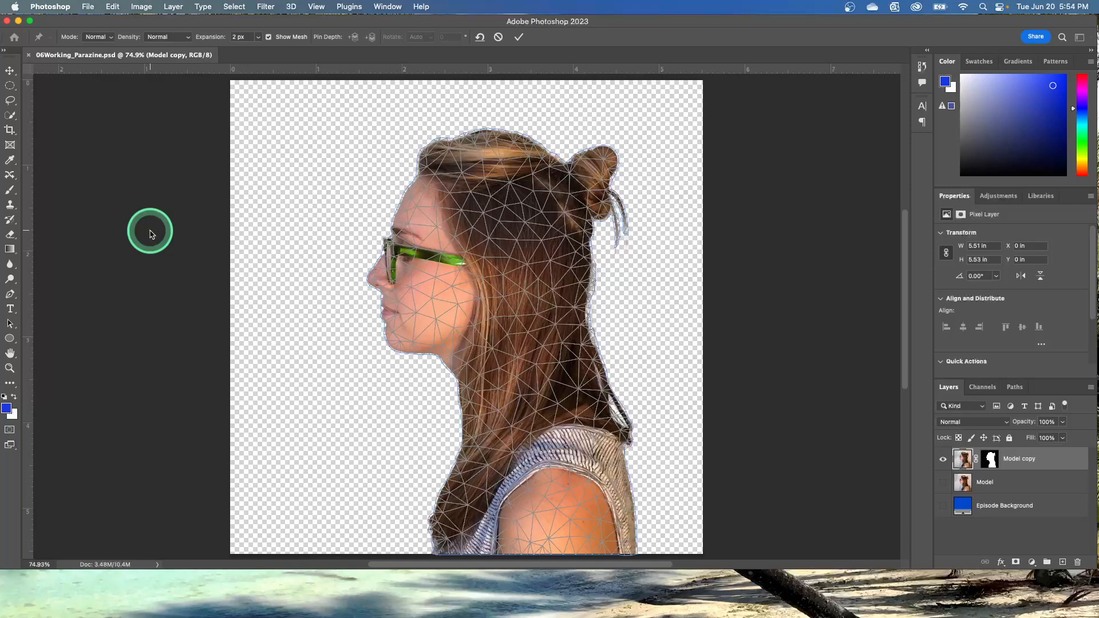
{"action": "scroll", "coordinate": [150, 231], "scroll_direction": "up", "scroll_amount": 5}
{"action": "scroll", "coordinate": [150, 231], "scroll_direction": "right", "scroll_amount": 2}
{"action": "scroll", "coordinate": [541, 379], "scroll_direction": "down", "scroll_amount": 5}
{"action": "scroll", "coordinate": [551, 371], "scroll_direction": "down", "scroll_amount": 3}
{"action": "scroll", "coordinate": [551, 371], "scroll_direction": "right", "scroll_amount": 1}
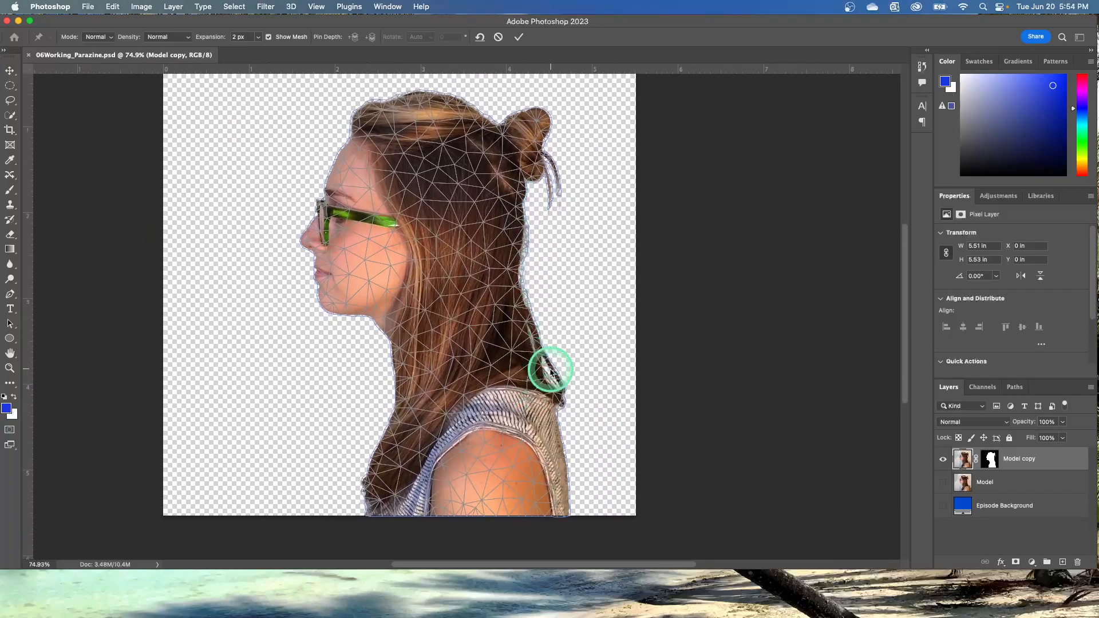
{"action": "left_click", "coordinate": [366, 515]}
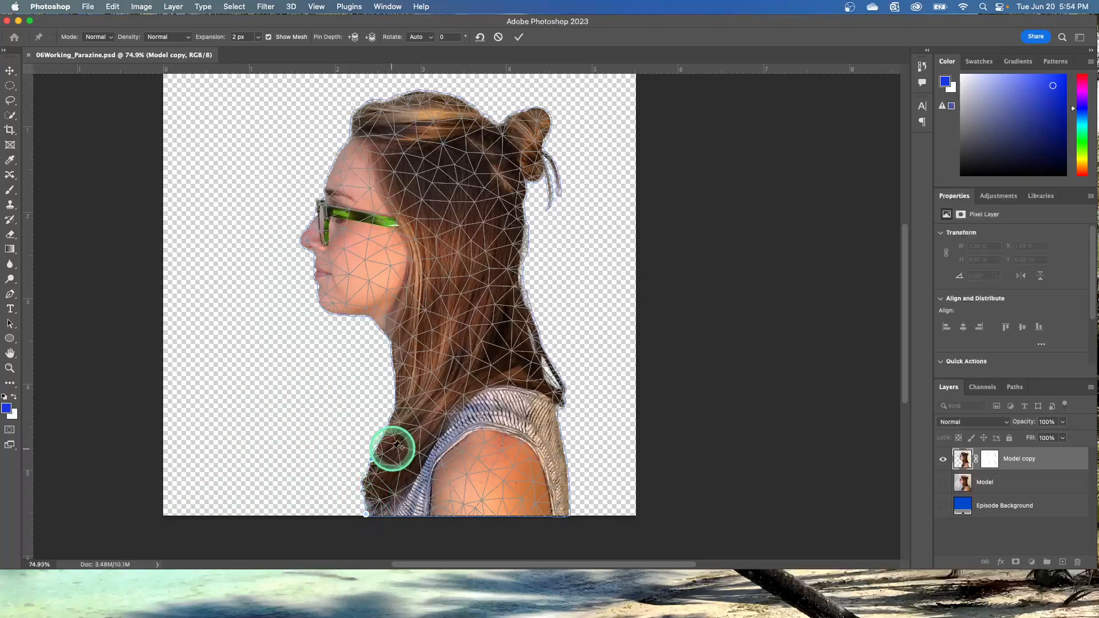
{"action": "left_click", "coordinate": [394, 410]}
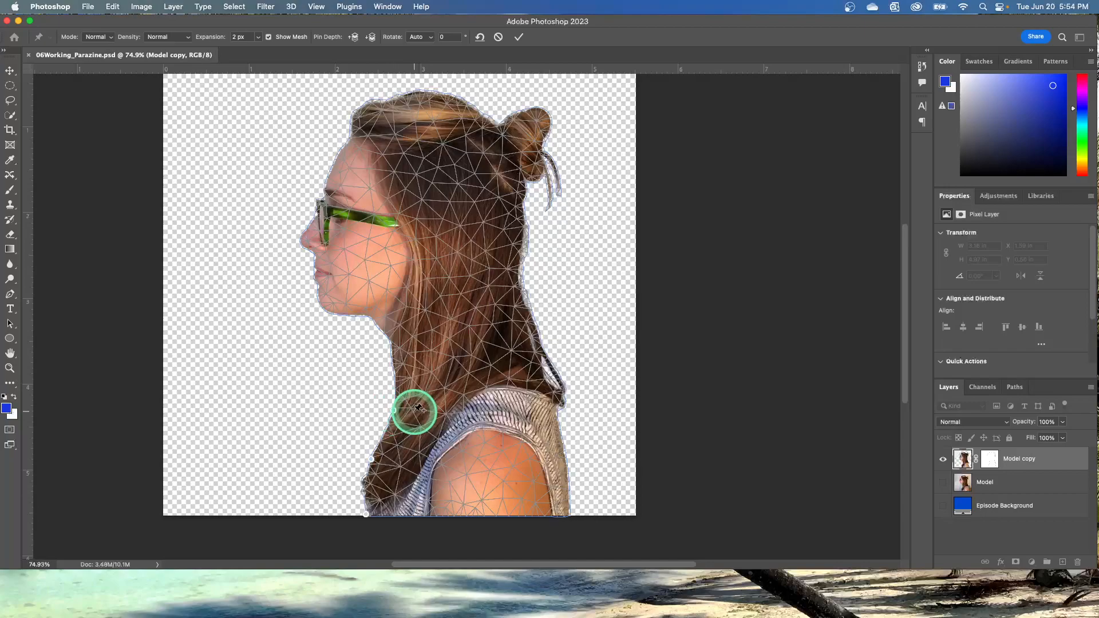
{"action": "left_click", "coordinate": [391, 342]}
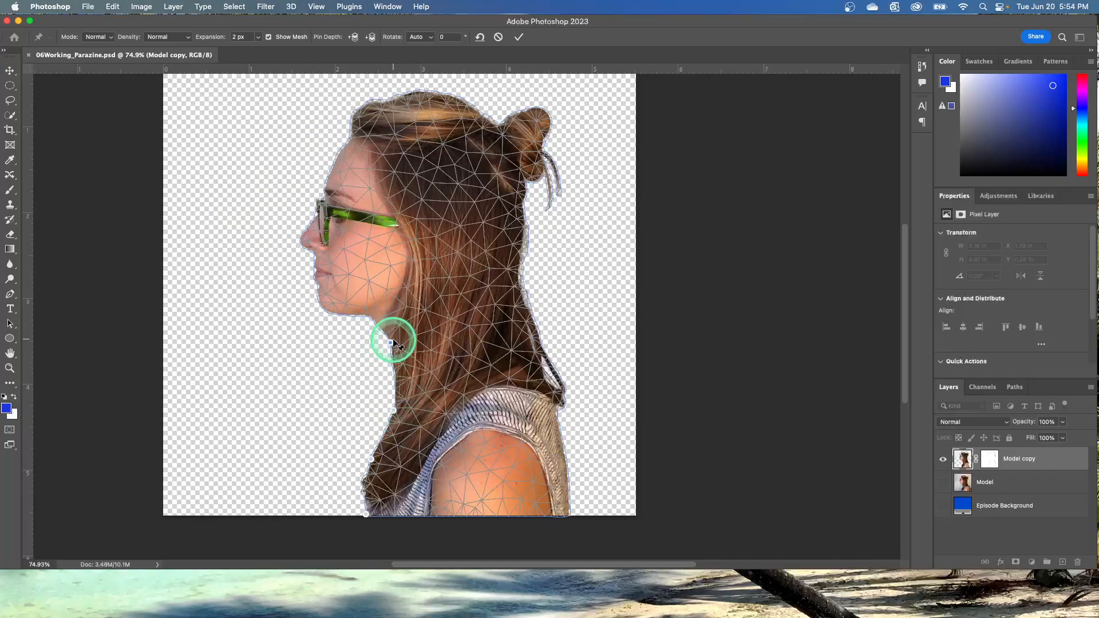
Add puppet warp pins in a line across the hair from the front of the neck to the nape
{"action": "left_click", "coordinate": [431, 328]}
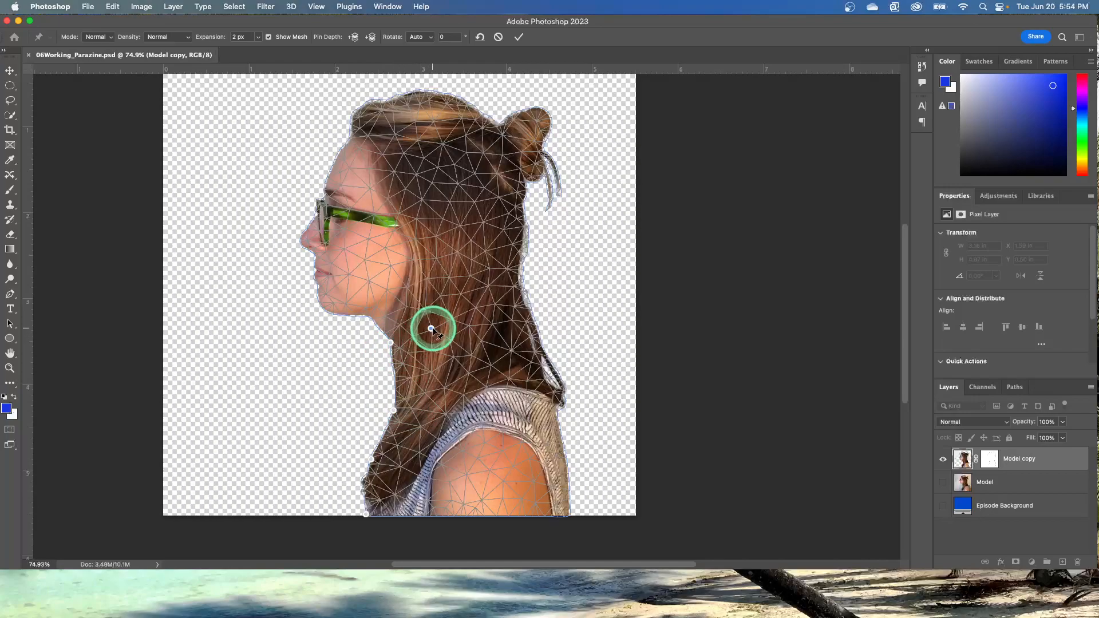
{"action": "left_click", "coordinate": [460, 302]}
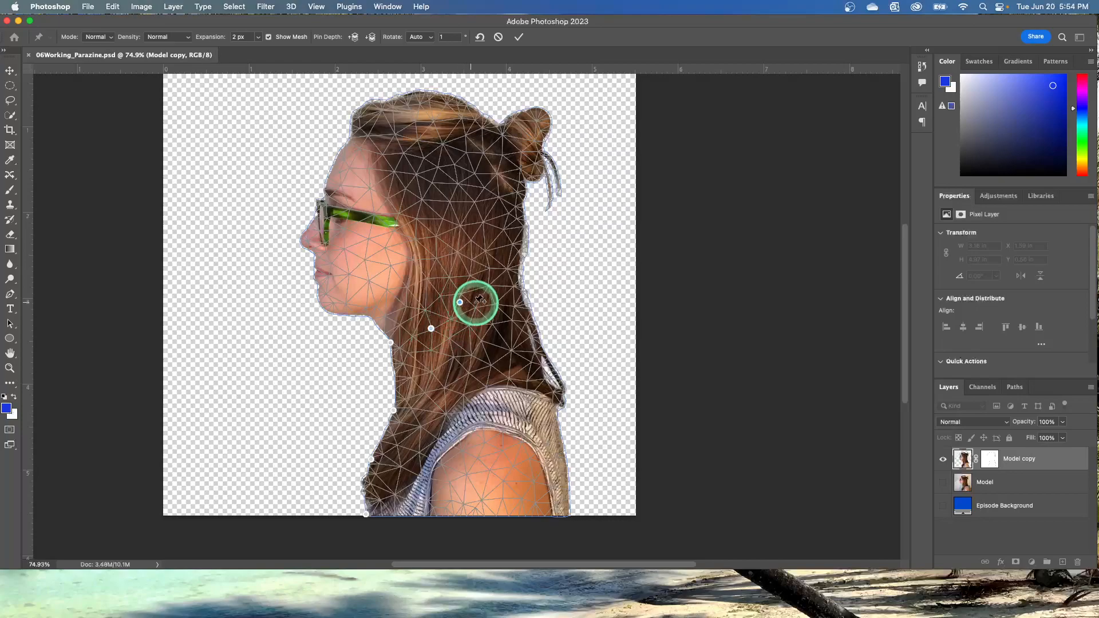
{"action": "left_click", "coordinate": [501, 298]}
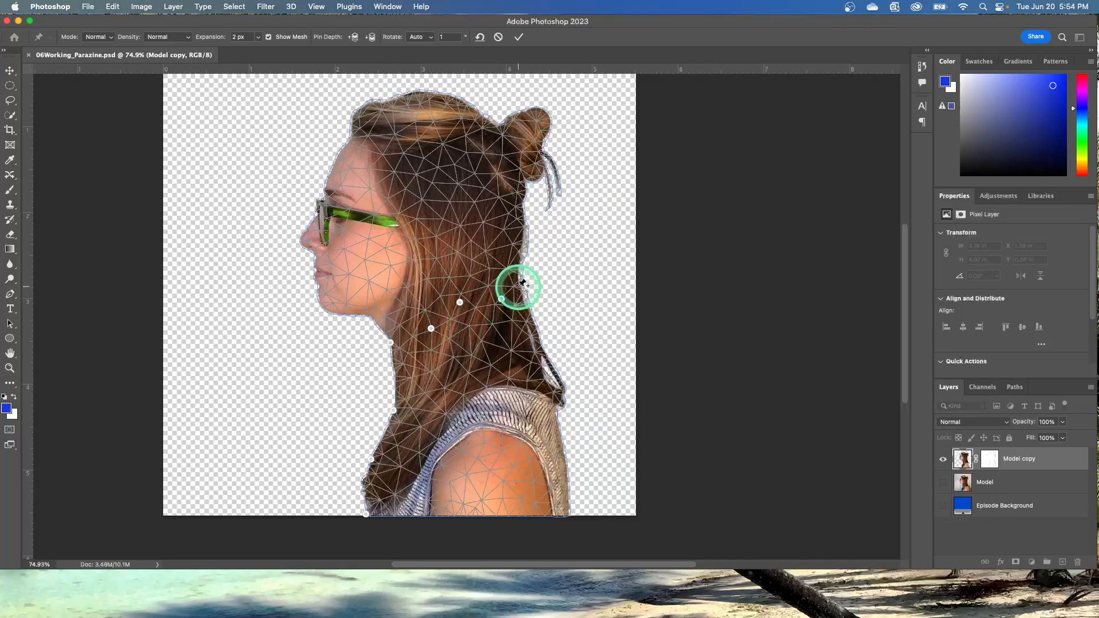
{"action": "left_click", "coordinate": [517, 281]}
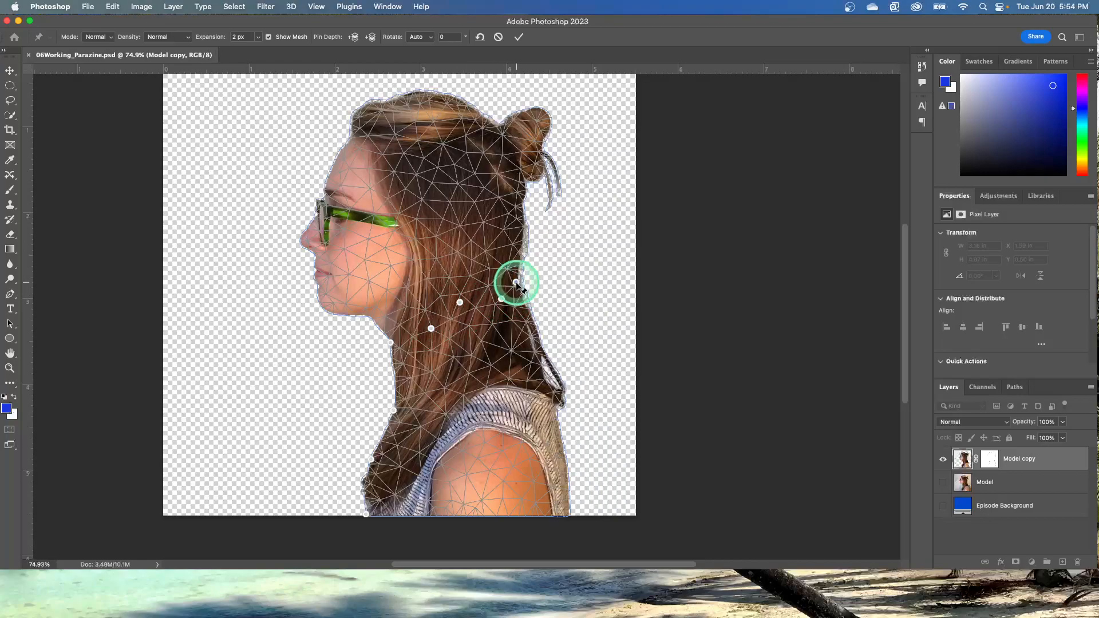
Add puppet warp pins along the back hair edge and down the back of the shirt to the lower canvas edge
{"action": "left_click", "coordinate": [540, 345]}
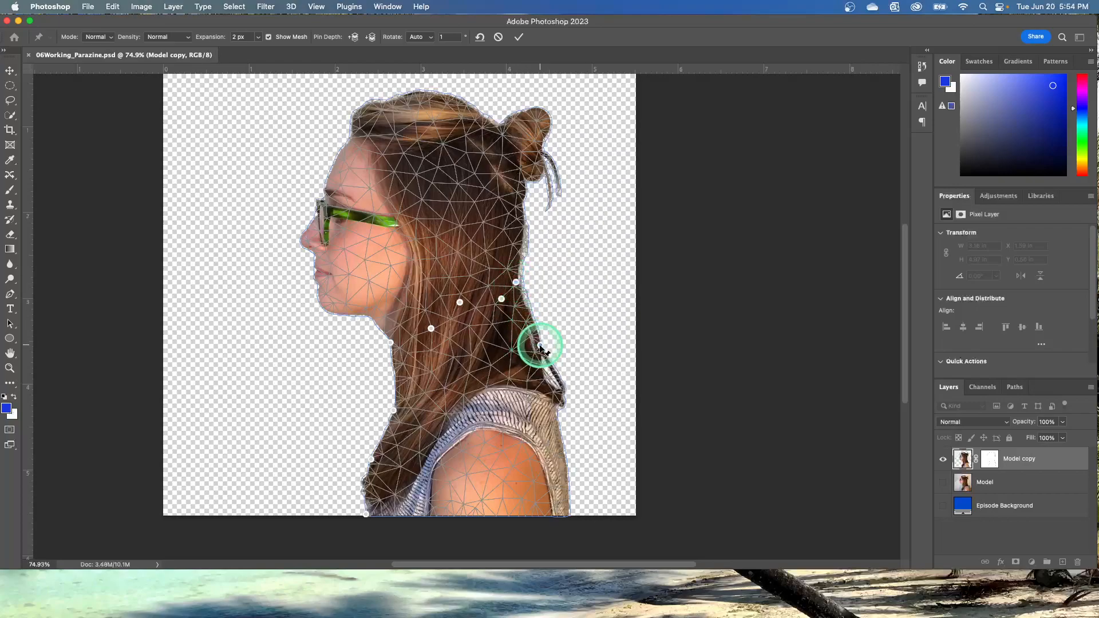
{"action": "left_click", "coordinate": [564, 396]}
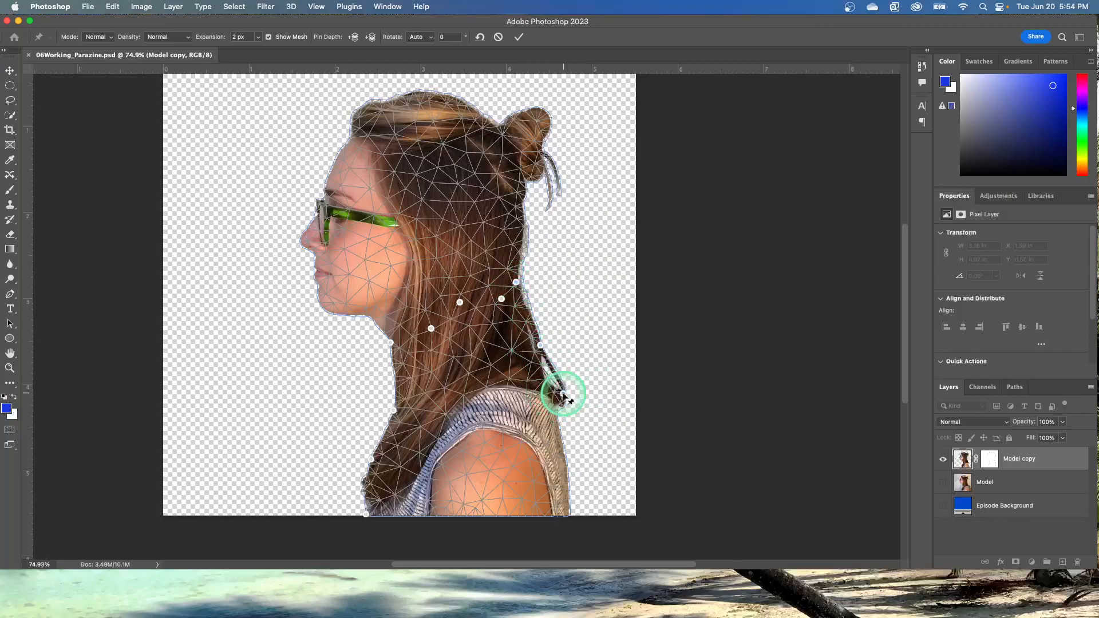
{"action": "left_click", "coordinate": [566, 473]}
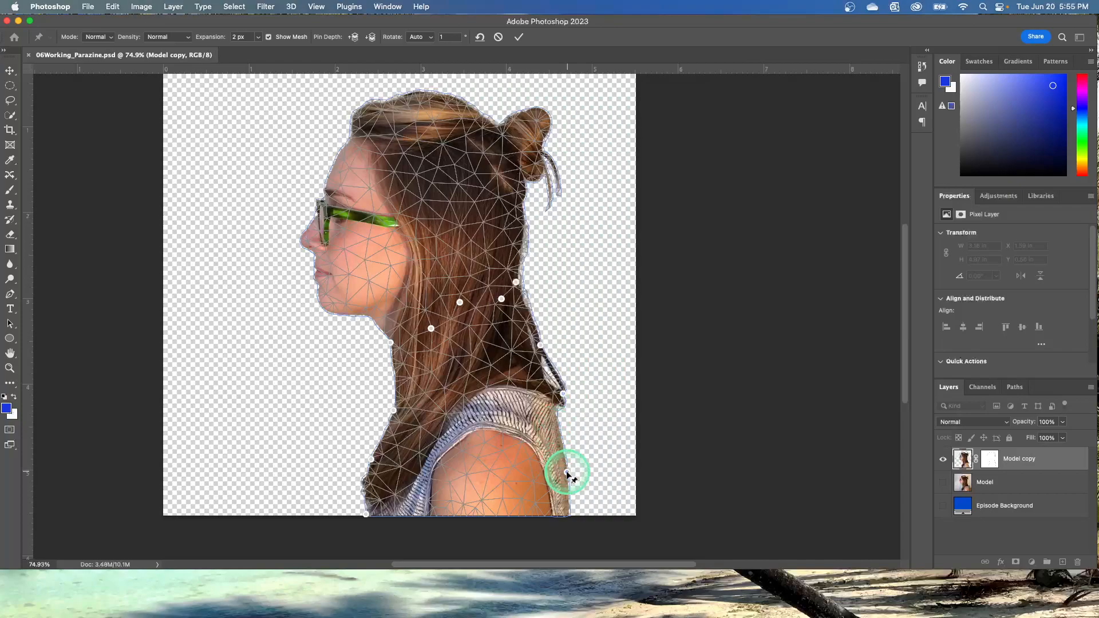
{"action": "left_click", "coordinate": [568, 514]}
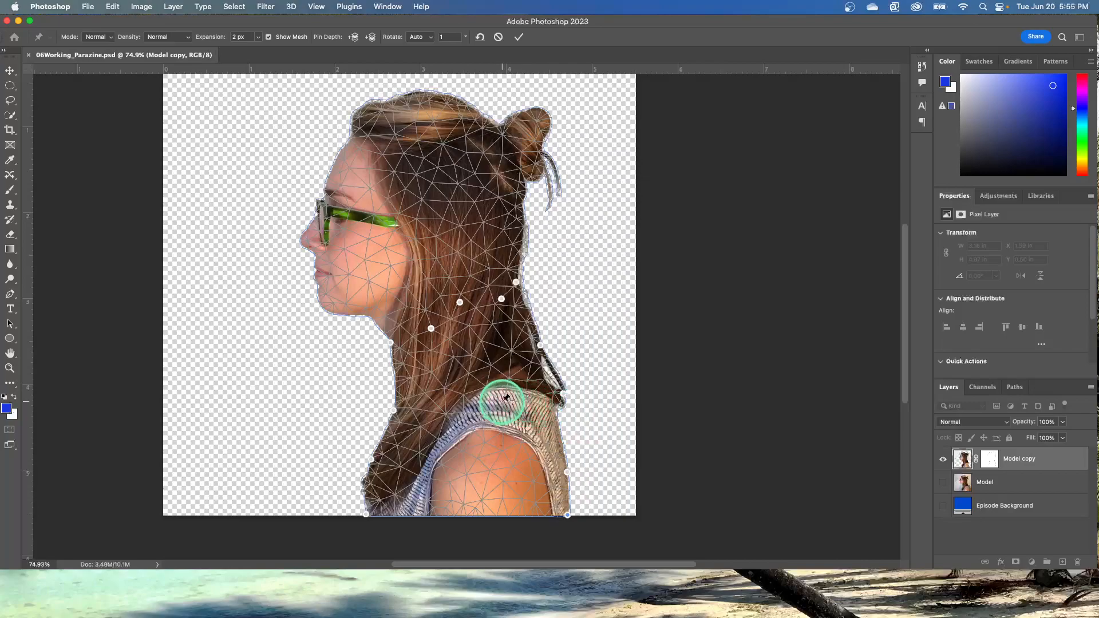
Rotate the nape pin freehand to tilt the head down and back up, ending at about 34 degrees
{"action": "left_click", "coordinate": [517, 282]}
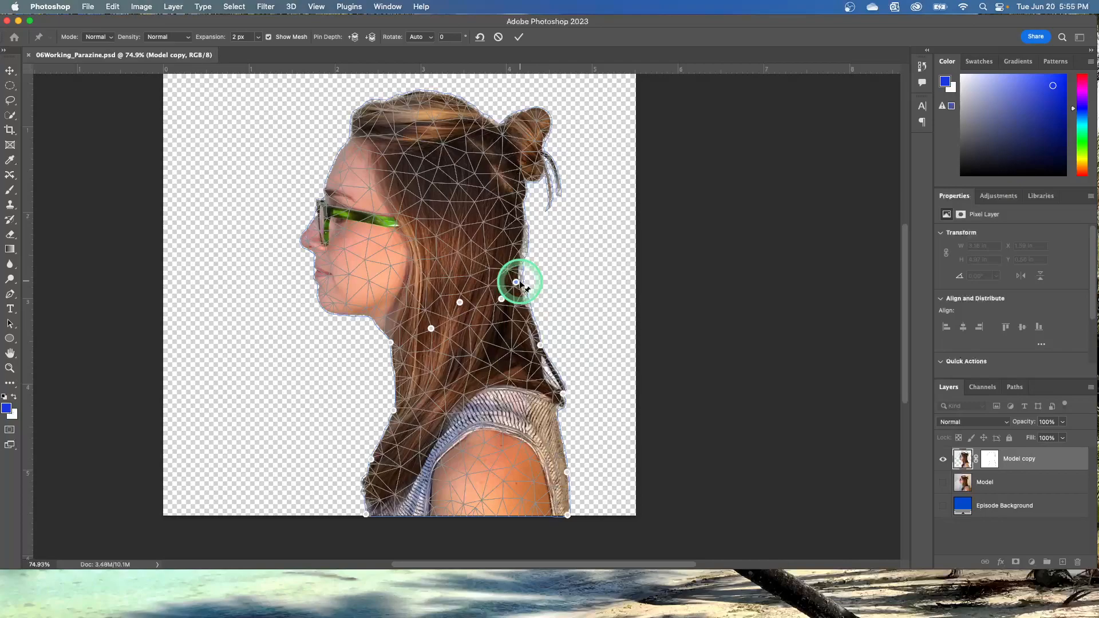
{"action": "key", "text": "alt"}
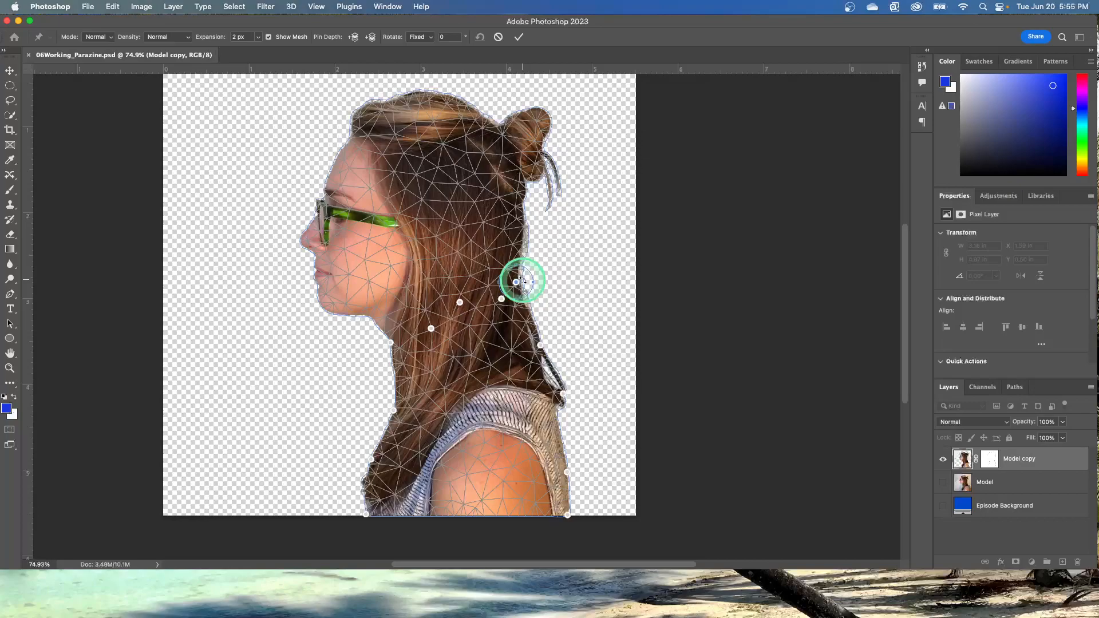
{"action": "mouse_move", "coordinate": [522, 282]}
{"action": "left_mouse_down"}
{"action": "mouse_move", "coordinate": [491, 324]}
{"action": "mouse_move", "coordinate": [515, 269]}
{"action": "left_mouse_up"}
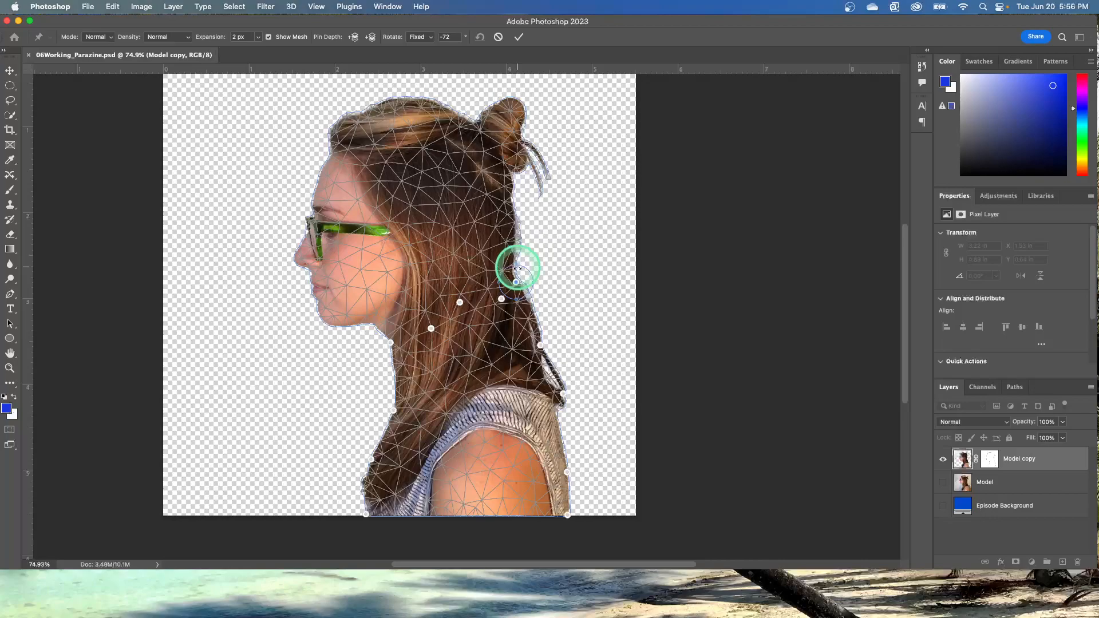
{"action": "left_click_drag", "start_coordinate": [524, 276], "coordinate": [519, 292]}
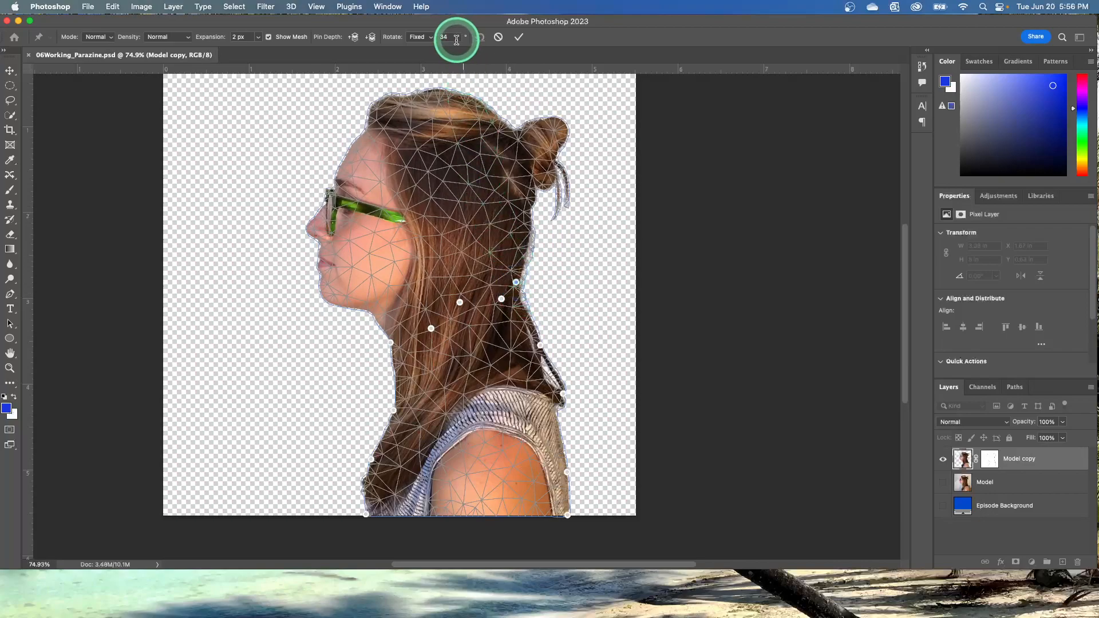
Try the puppet warp with the nape pin rotated to the maximum of 180 degrees, apply it, and undo the whole warp
{"action": "left_click_drag", "start_coordinate": [453, 37], "coordinate": [443, 37]}
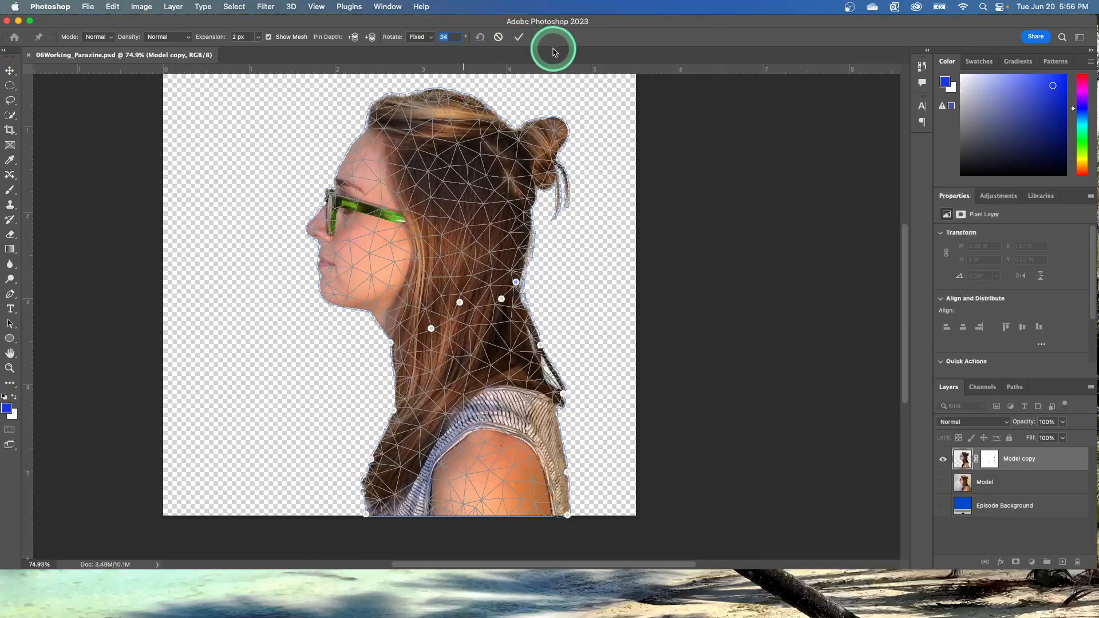
{"action": "type", "text": "1470"}
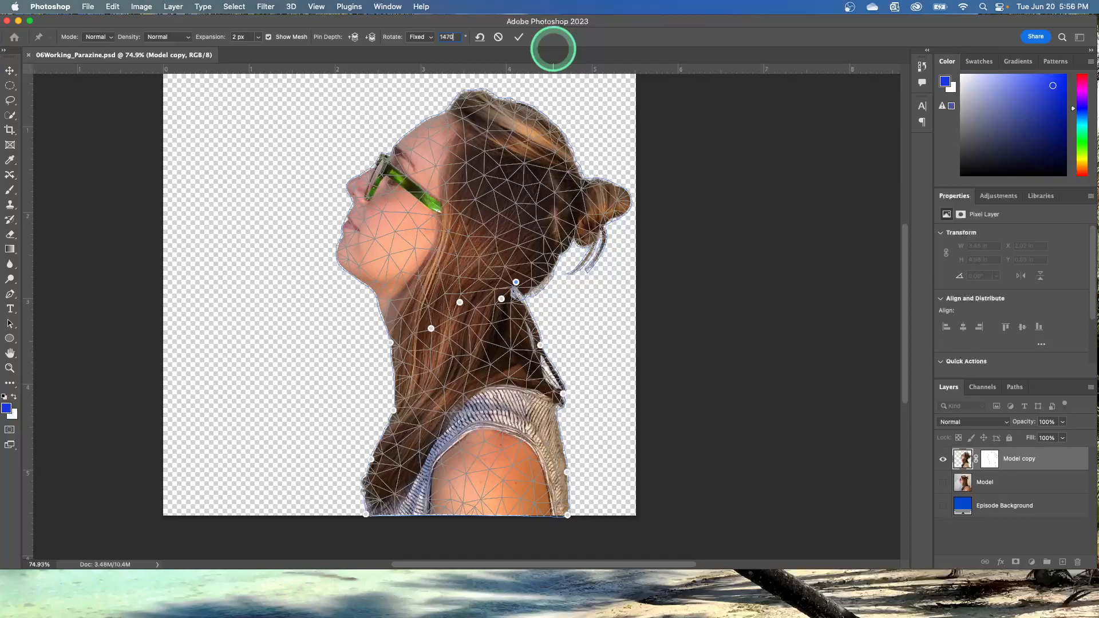
{"action": "left_click", "coordinate": [520, 38]}
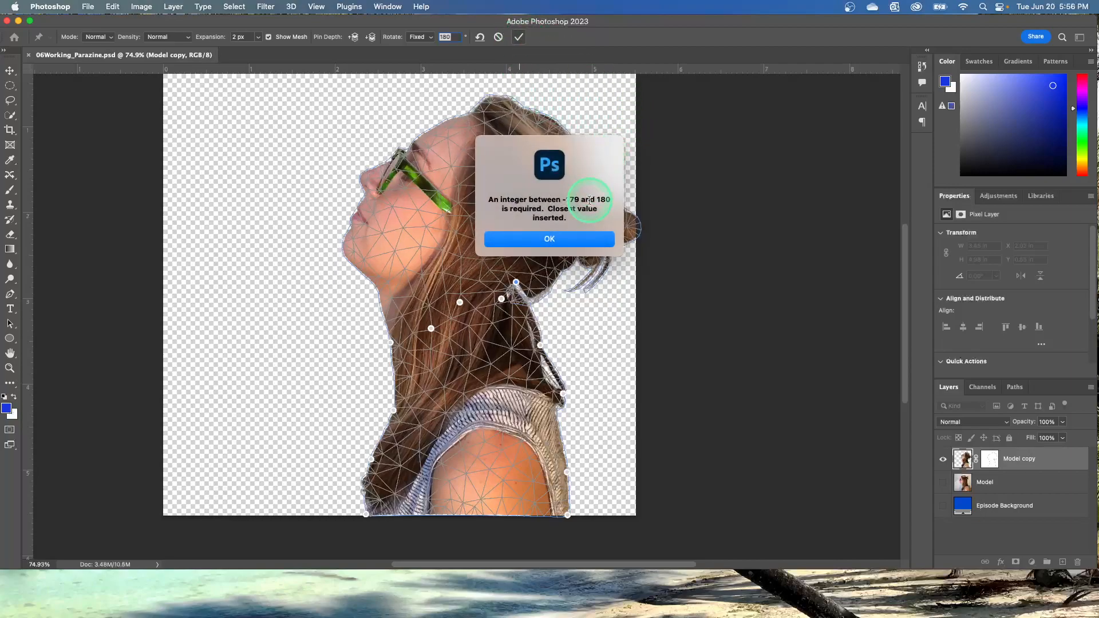
{"action": "left_click", "coordinate": [527, 240]}
{"action": "key", "text": "Return"}
{"action": "key", "text": "b"}
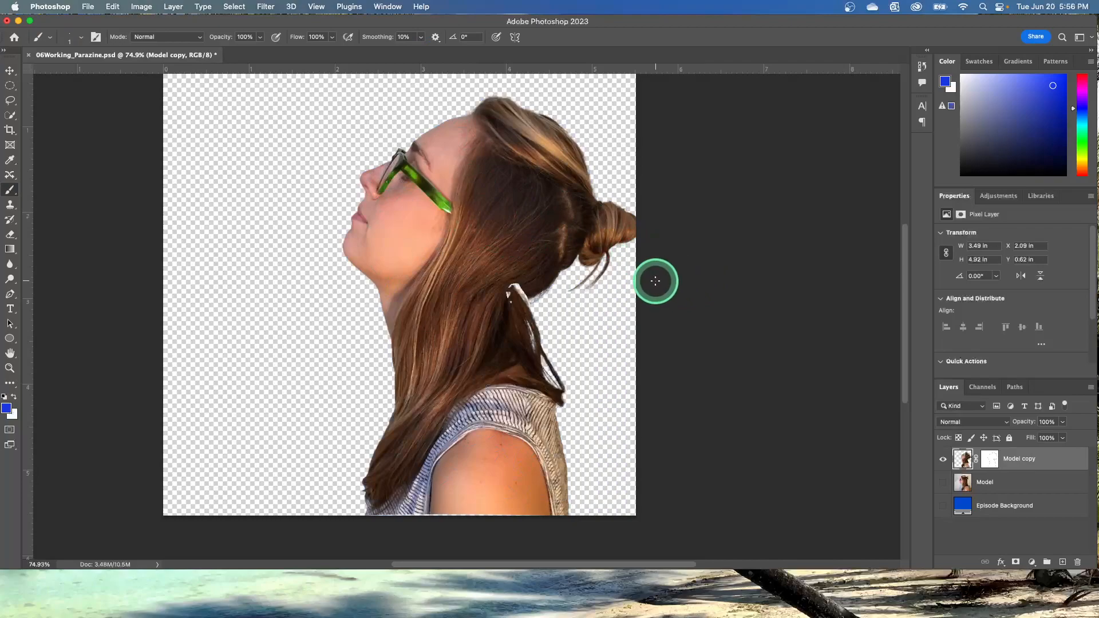
{"action": "key", "text": "super+z"}
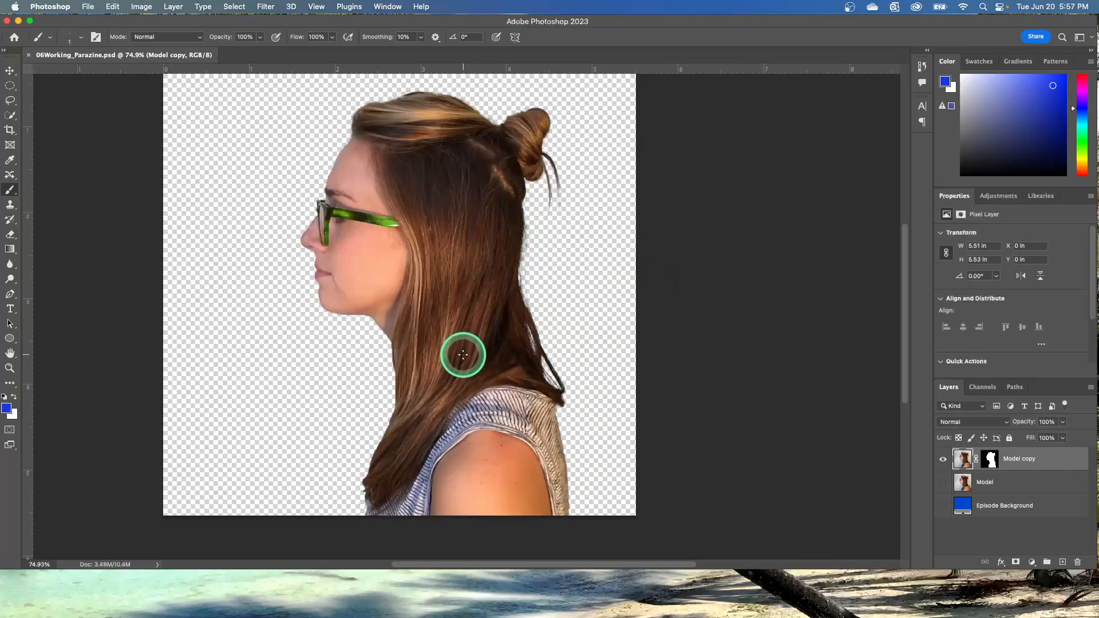
Load the pixel outline of the Model copy layer as a selection
{"action": "left_click", "coordinate": [375, 496]}
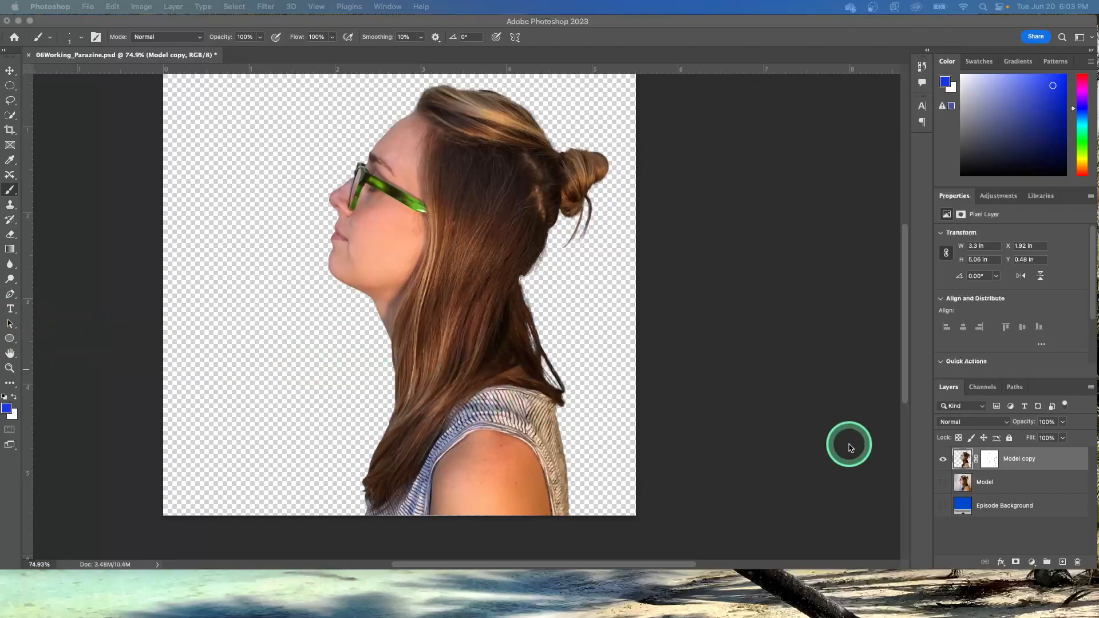
{"action": "left_click", "coordinate": [965, 461], "text": "super"}
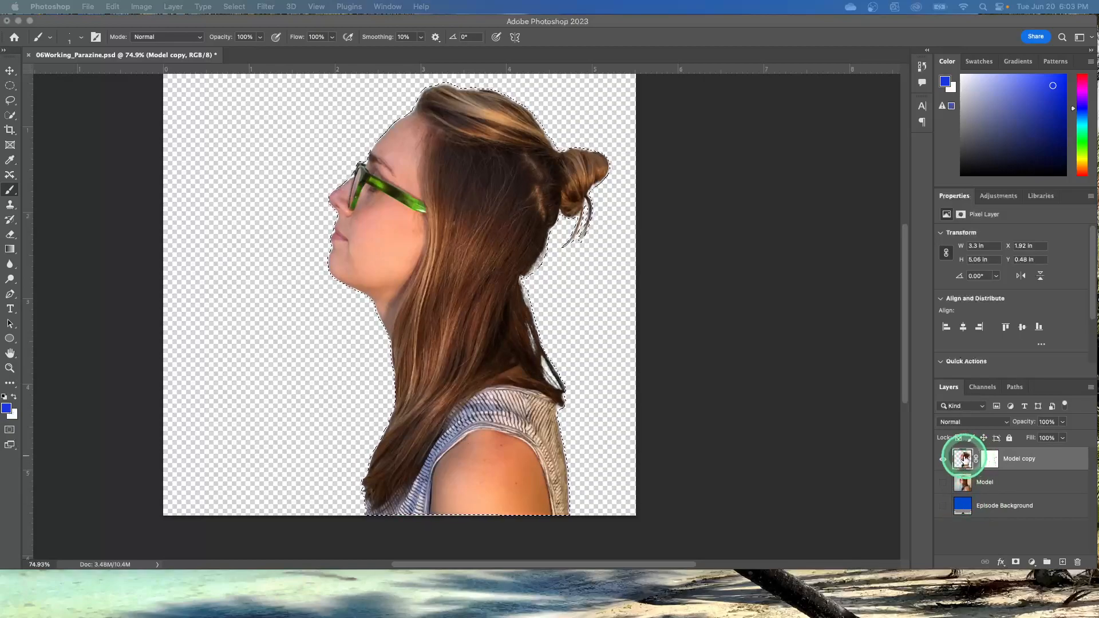
{"action": "double_click", "coordinate": [965, 458]}
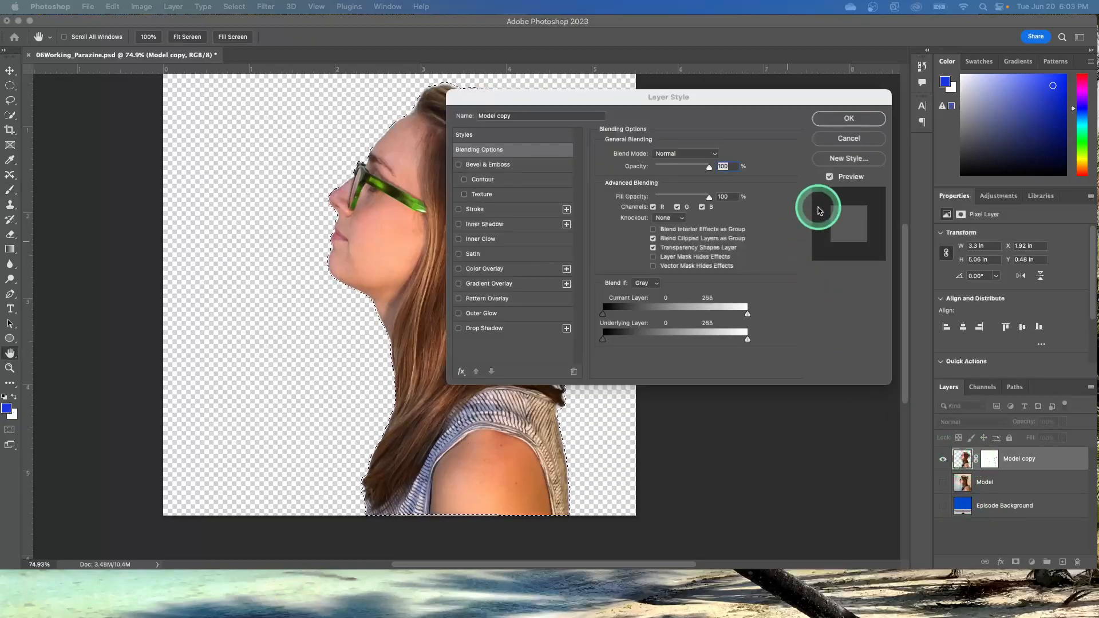
{"action": "left_click", "coordinate": [845, 141]}
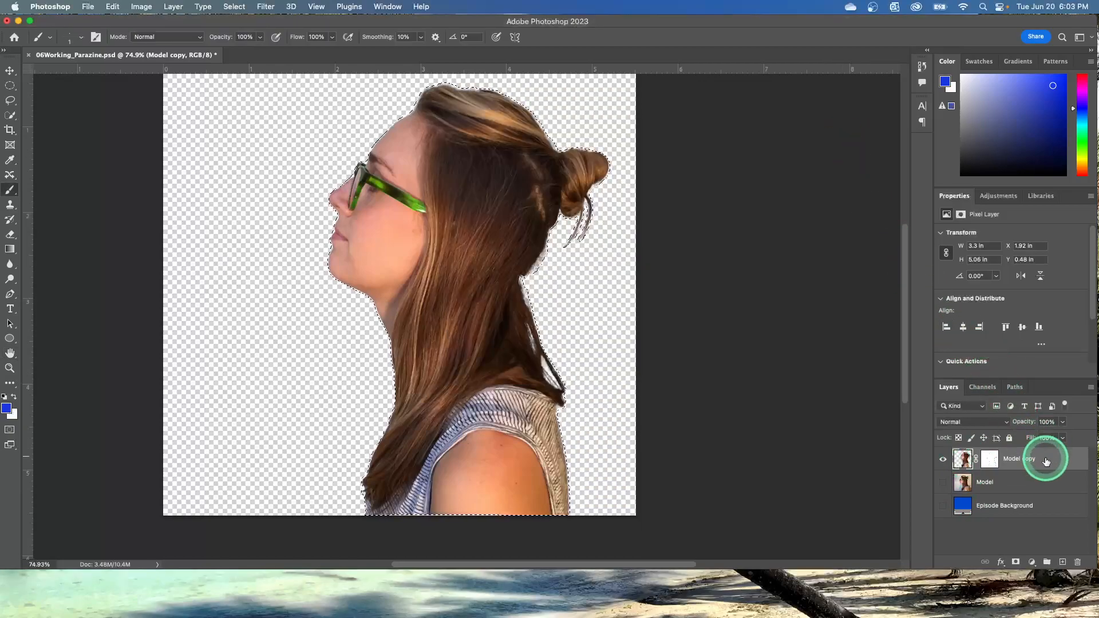
{"action": "left_click", "coordinate": [1003, 458]}
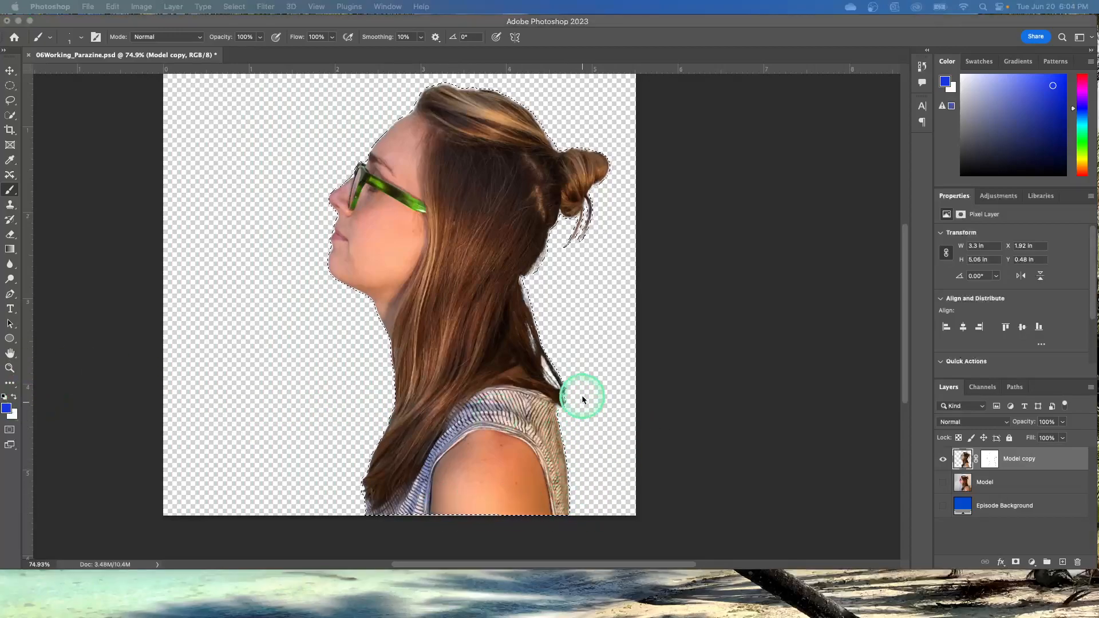
Save the selection as a new channel named Model Outline, check it in the channel list, and return to the layers
{"action": "left_click_drag", "start_coordinate": [530, 299], "coordinate": [544, 245]}
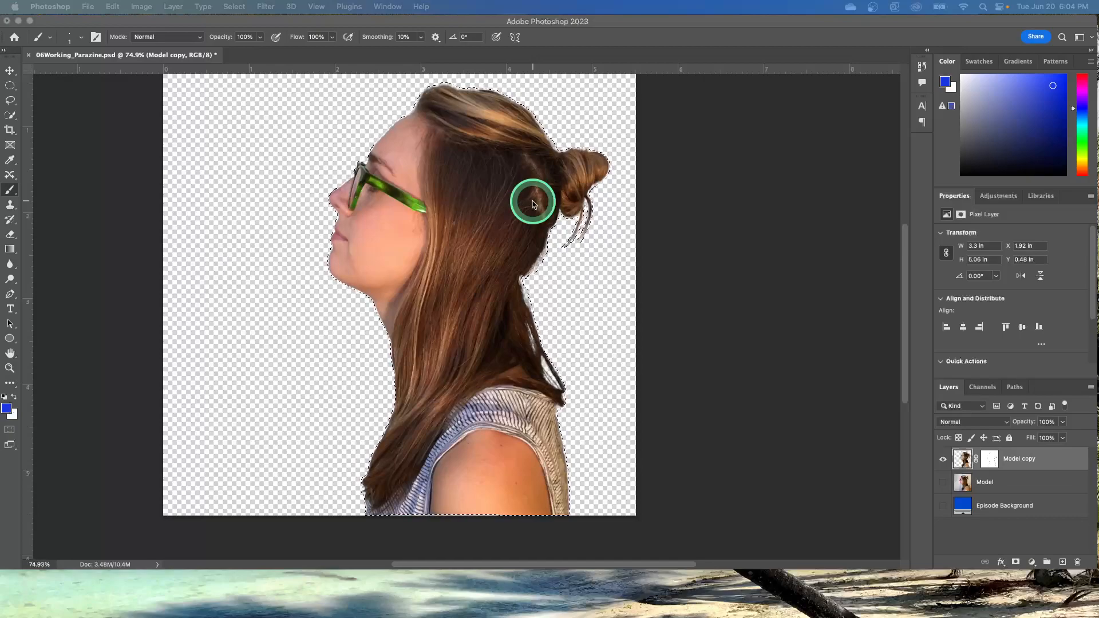
{"action": "left_click", "coordinate": [242, 8]}
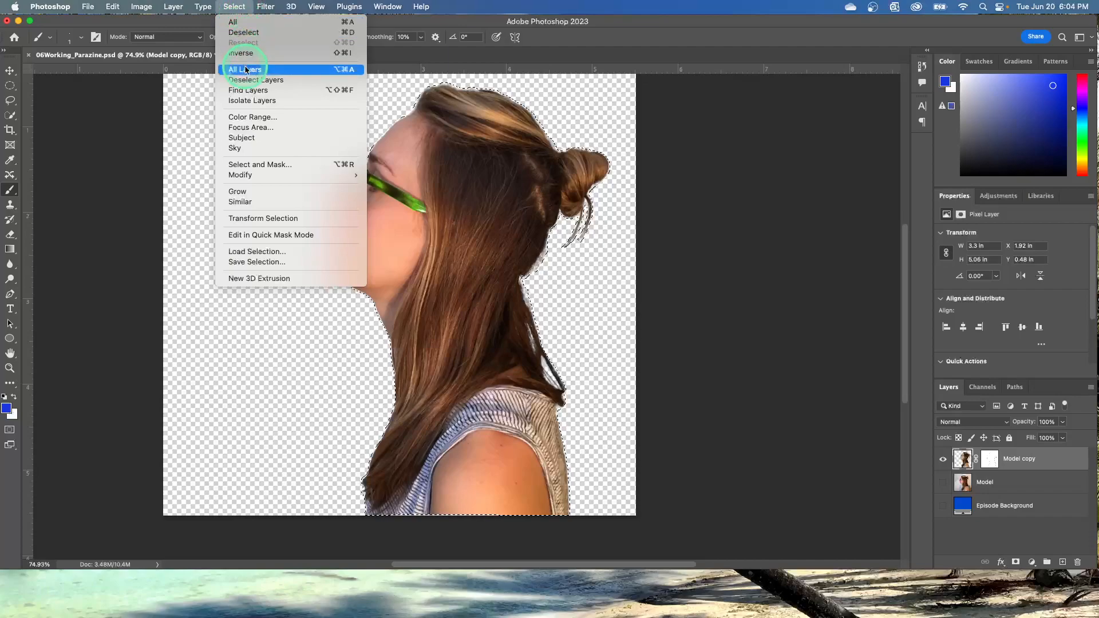
{"action": "left_click", "coordinate": [254, 262]}
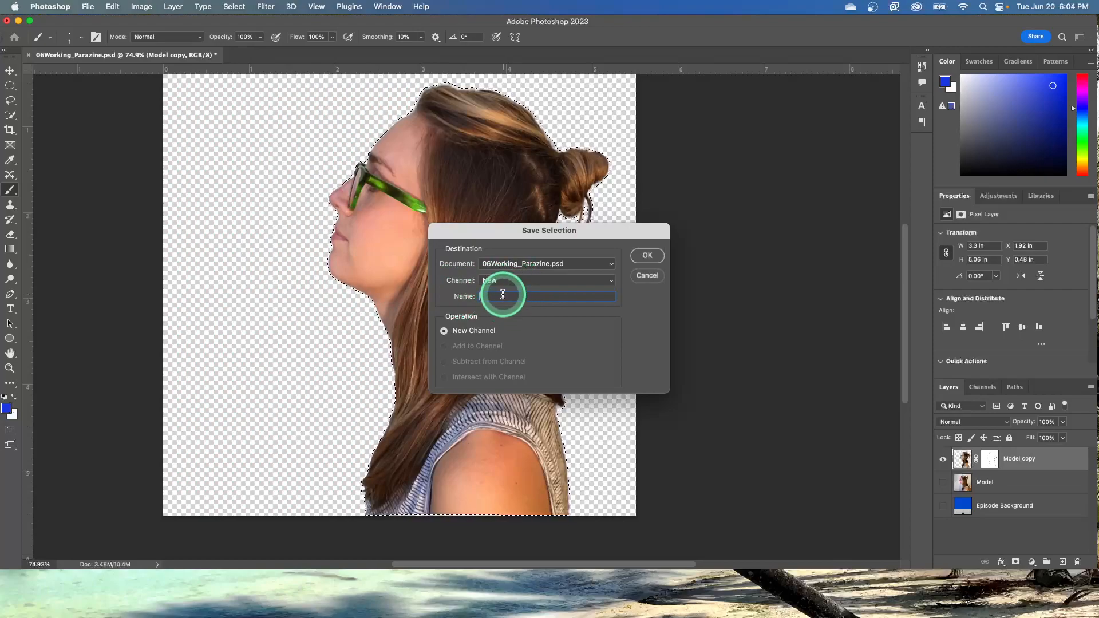
{"action": "type", "text": "Model Outline"}
{"action": "scroll", "coordinate": [649, 266], "scroll_direction": "right", "scroll_amount": 1}
{"action": "left_click", "coordinate": [648, 256]}
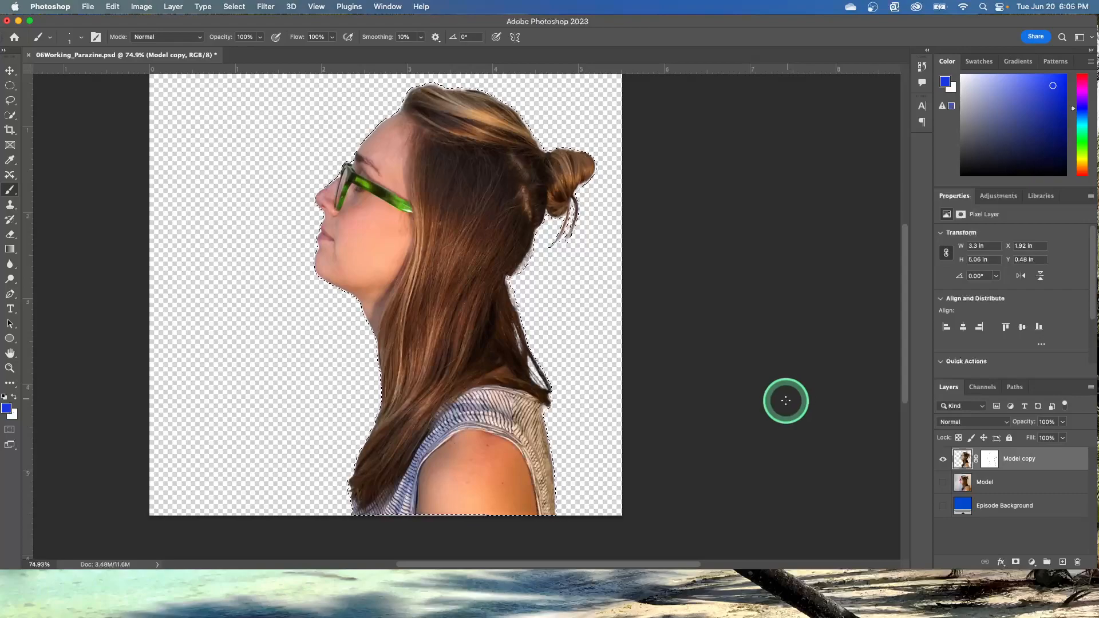
{"action": "left_click", "coordinate": [981, 389]}
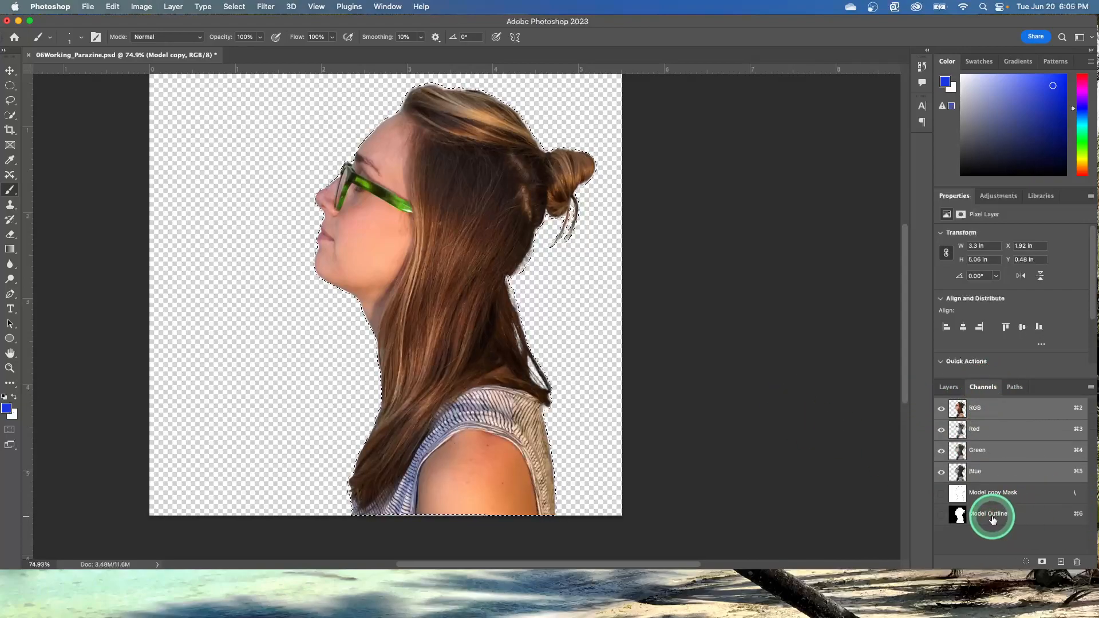
{"action": "left_click", "coordinate": [953, 392]}
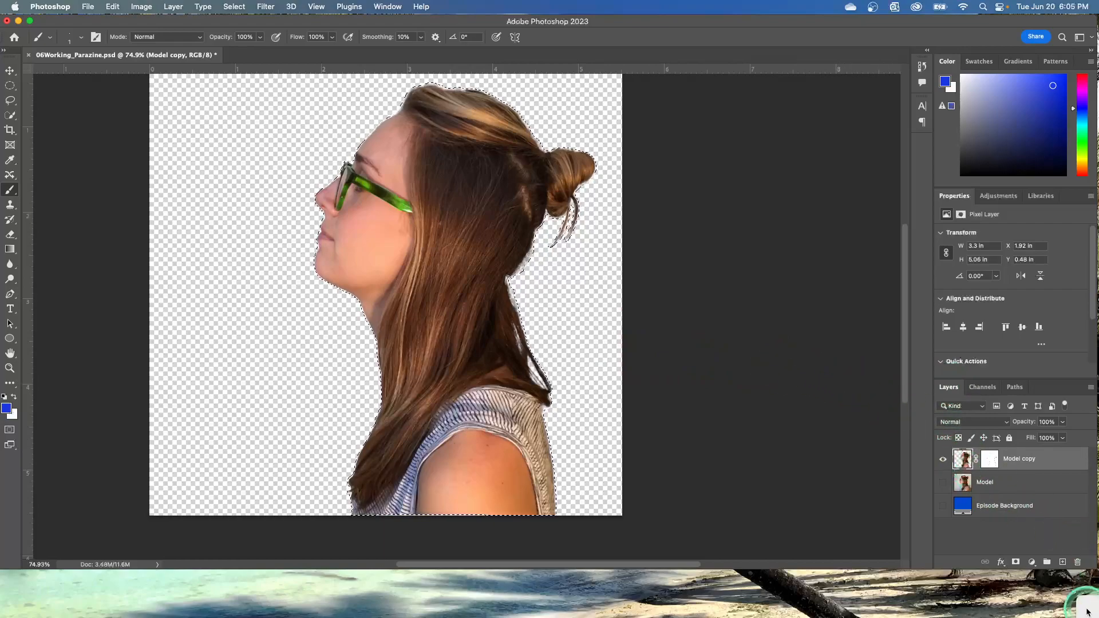
Add a new layer named Shadow and place it directly below the Model copy layer
{"action": "left_click", "coordinate": [1064, 563]}
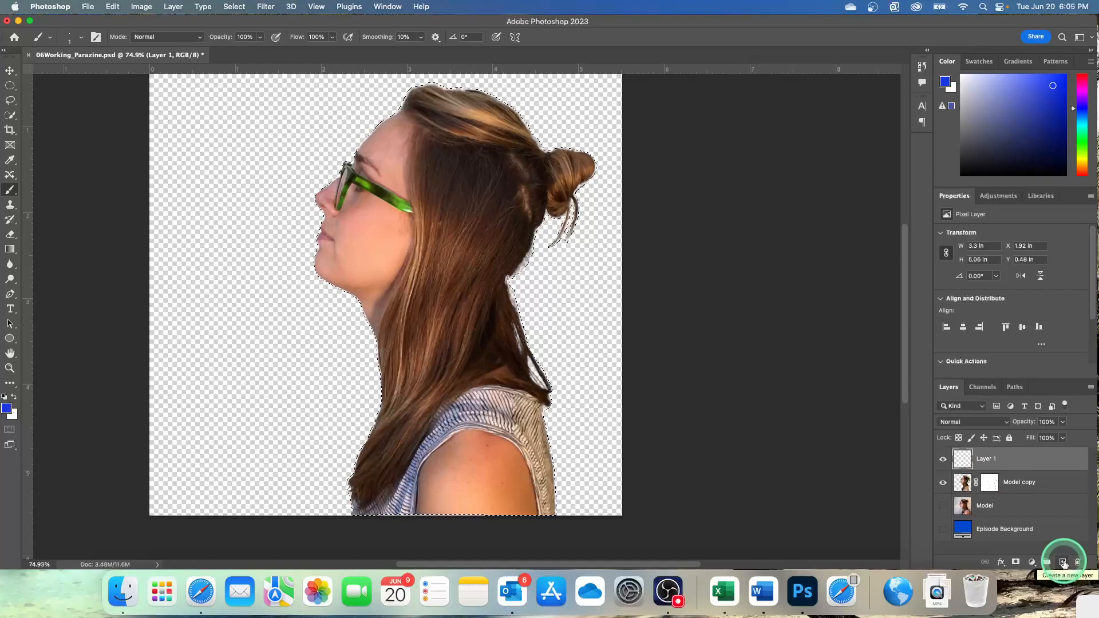
{"action": "left_click_drag", "start_coordinate": [1043, 468], "coordinate": [1041, 492]}
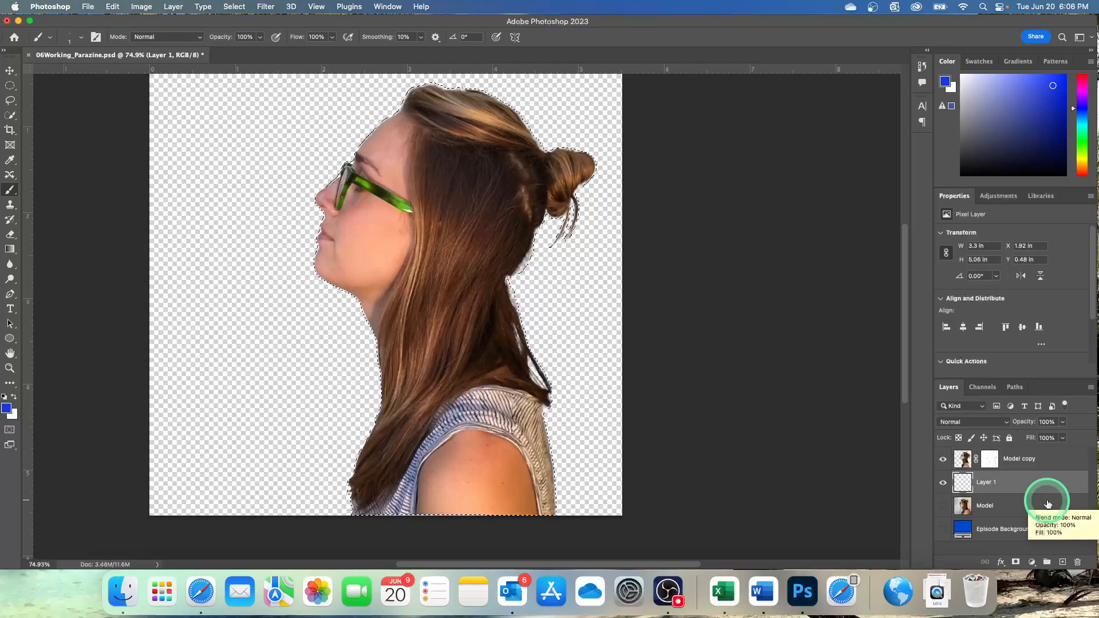
{"action": "double_click", "coordinate": [987, 483]}
{"action": "type", "text": "S"}
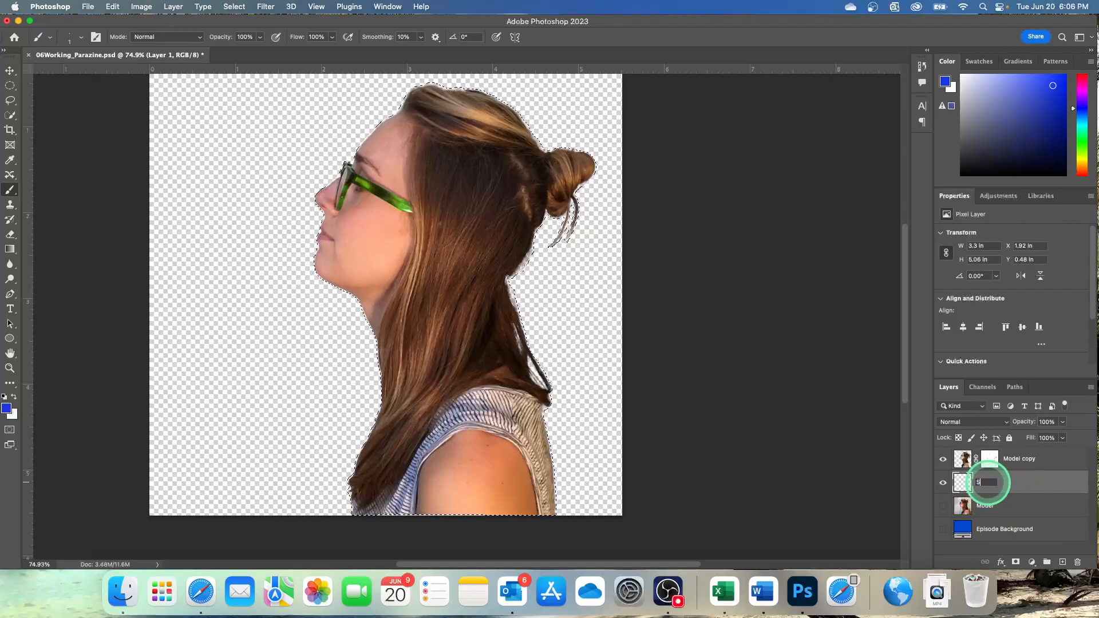
{"action": "type", "text": "hadow"}
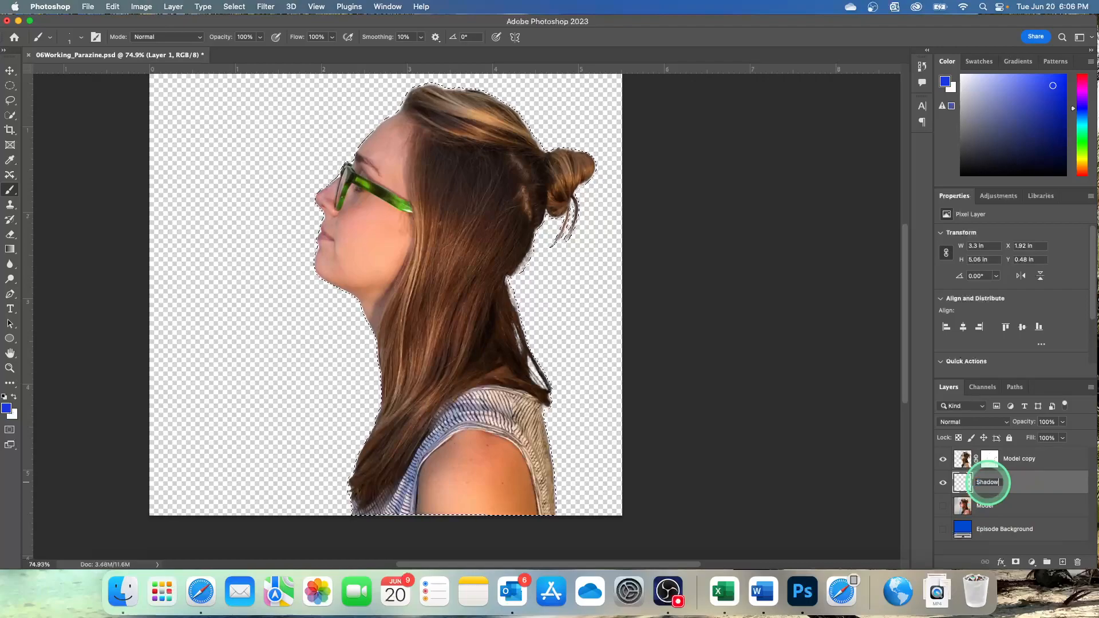
{"action": "key", "text": "Return"}
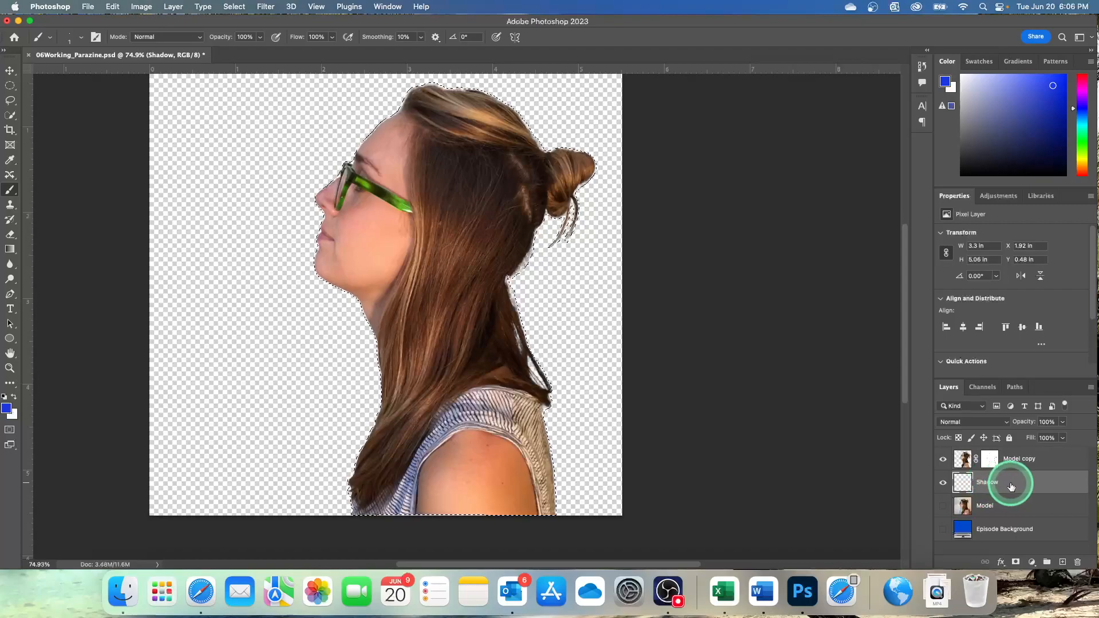
{"action": "left_click", "coordinate": [1051, 491]}
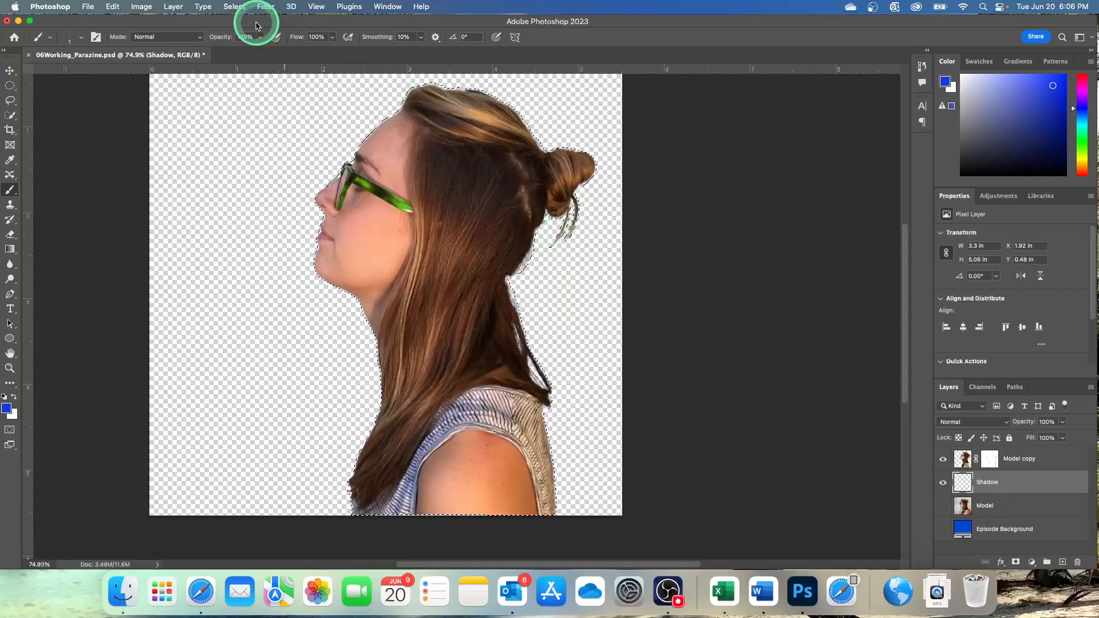
Open the figure selection in Select and Mask and set the view to On Black
{"action": "left_click", "coordinate": [233, 7]}
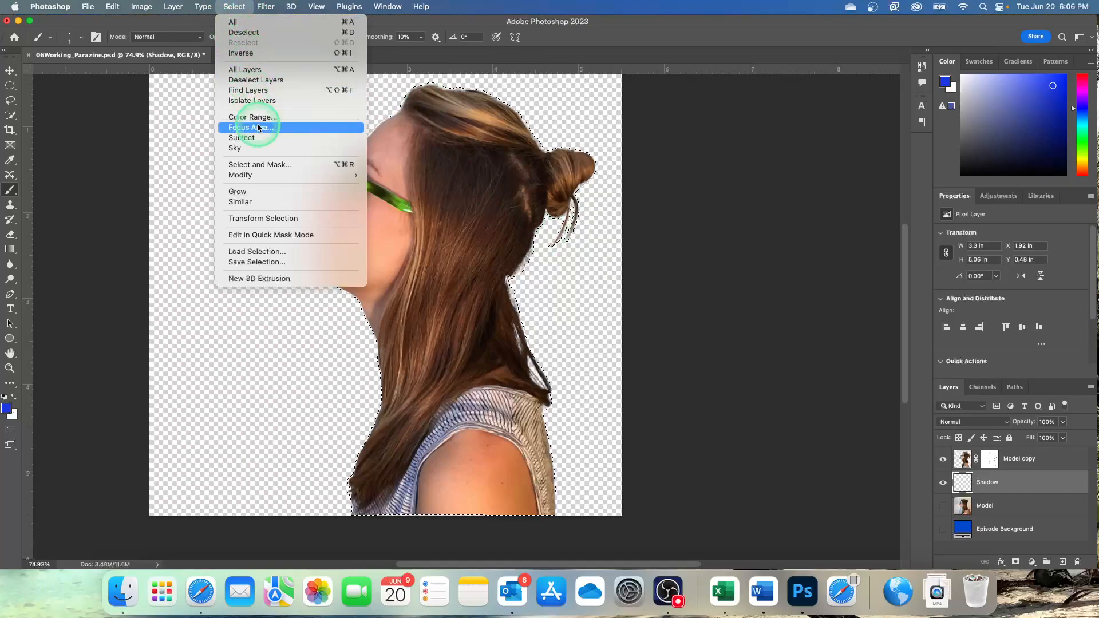
{"action": "left_click", "coordinate": [258, 164]}
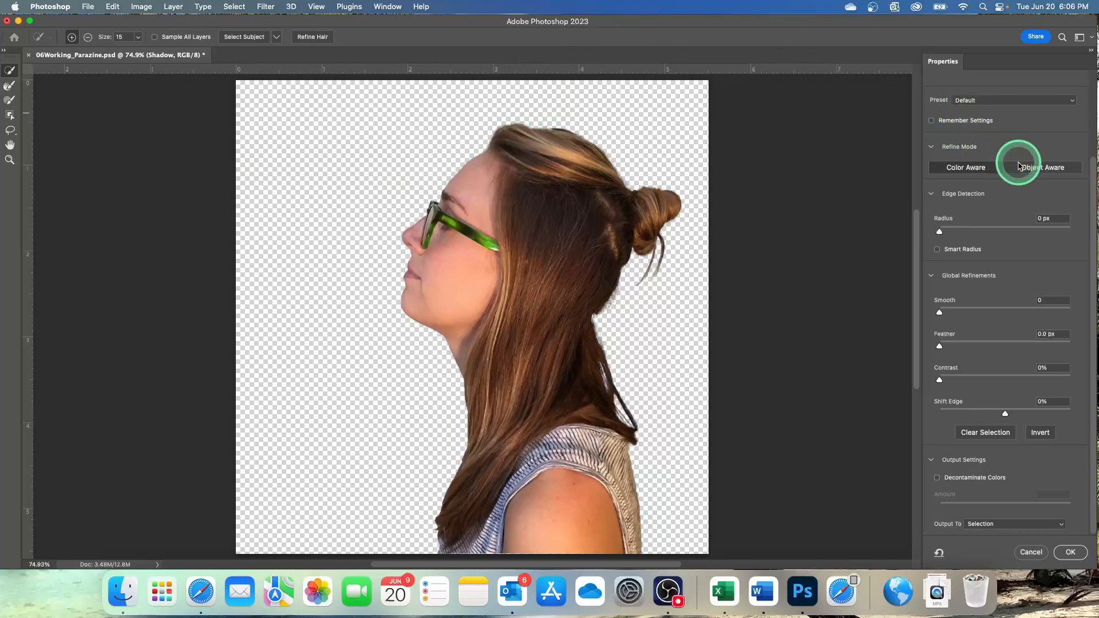
{"action": "scroll", "coordinate": [980, 164], "scroll_direction": "up", "scroll_amount": 3}
{"action": "left_click", "coordinate": [980, 129]}
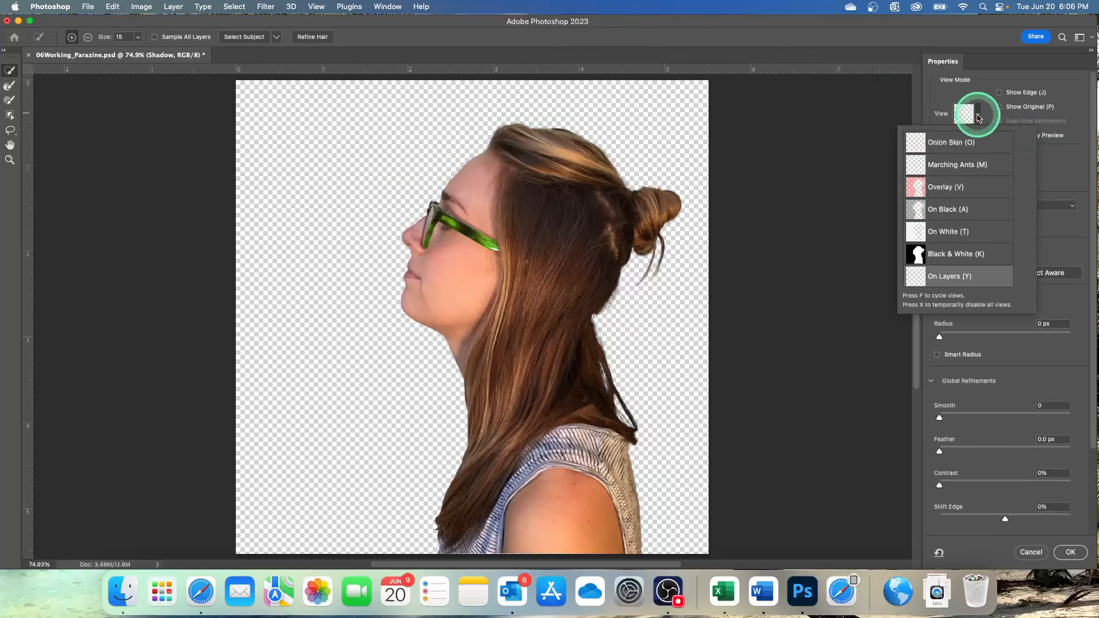
{"action": "left_click", "coordinate": [950, 212]}
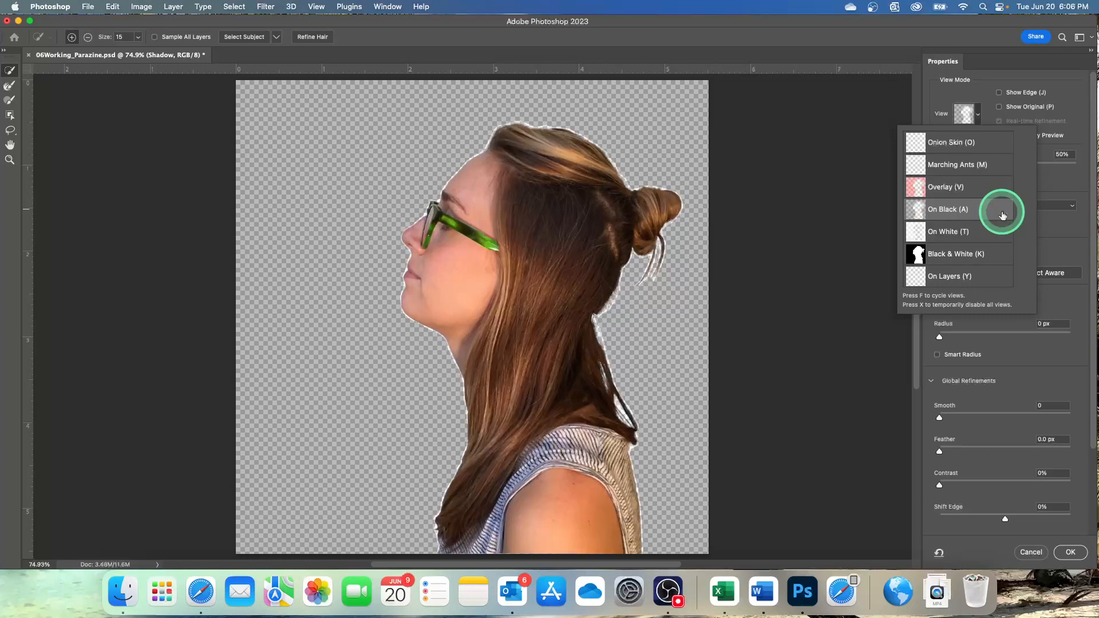
Expand the figure selection with a Shift Edge of +36% and output the result as a selection
{"action": "scroll", "coordinate": [1039, 461], "scroll_direction": "down", "scroll_amount": 3}
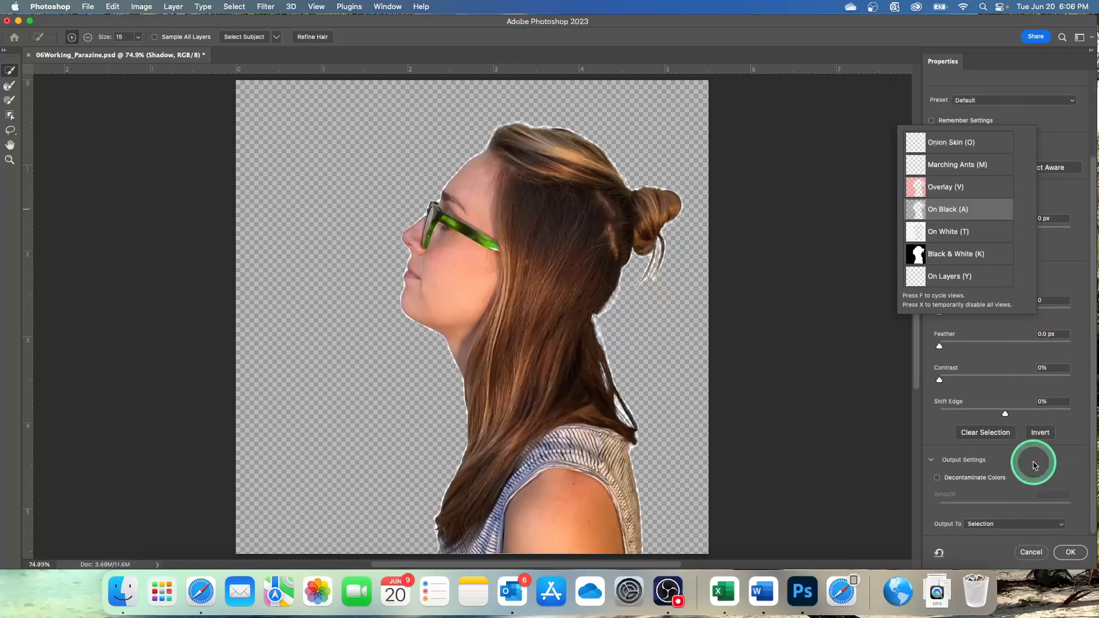
{"action": "left_click", "coordinate": [1029, 402]}
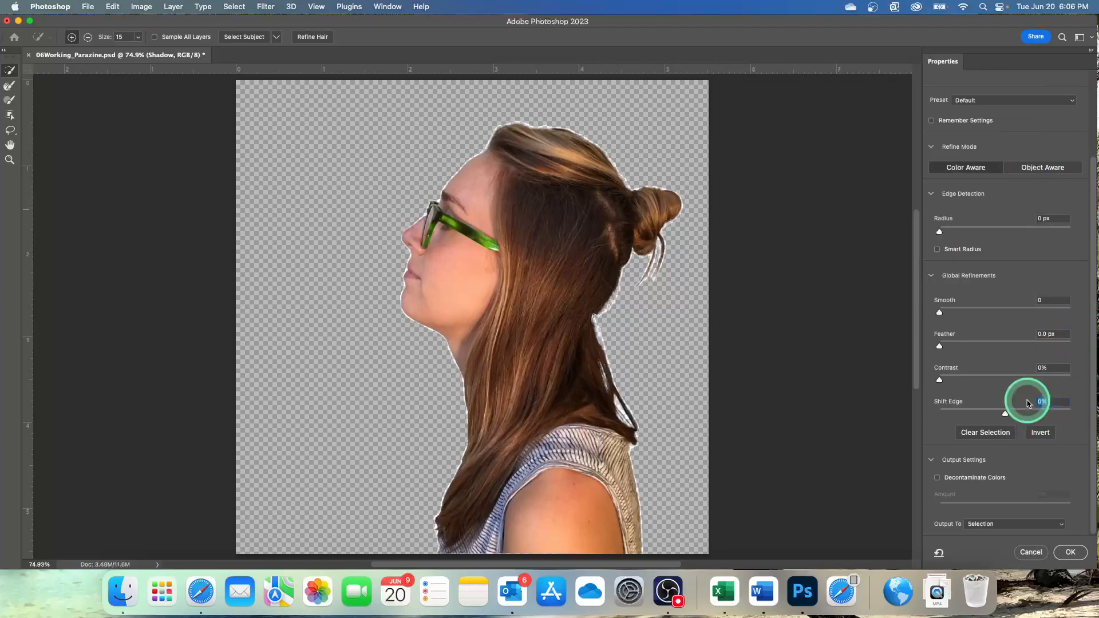
{"action": "type", "text": "36"}
{"action": "key", "text": "Return"}
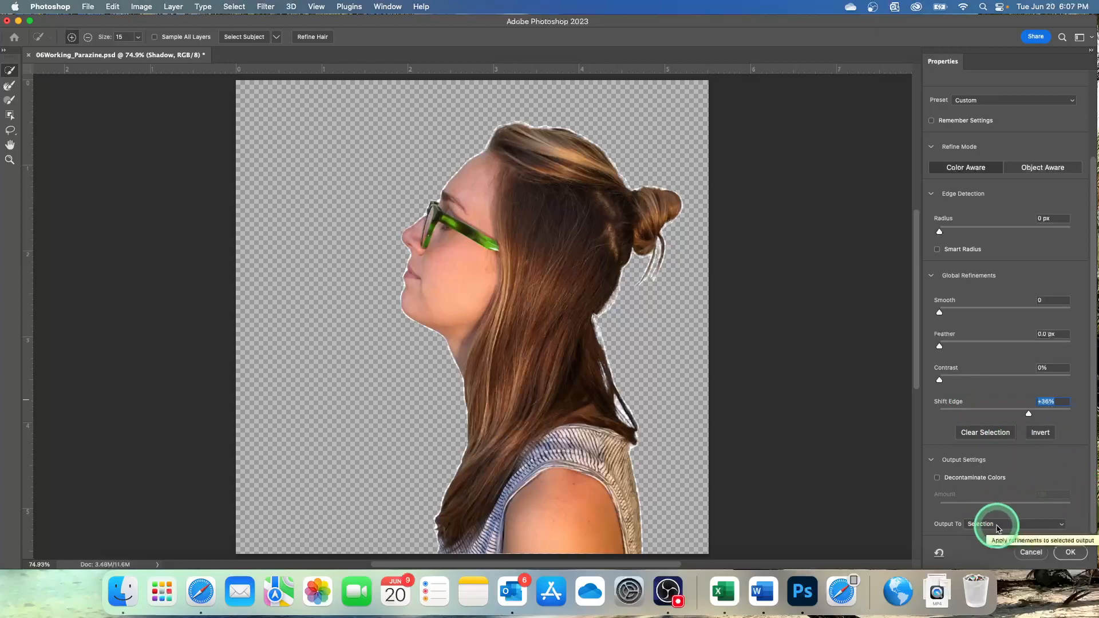
{"action": "left_click", "coordinate": [1071, 552]}
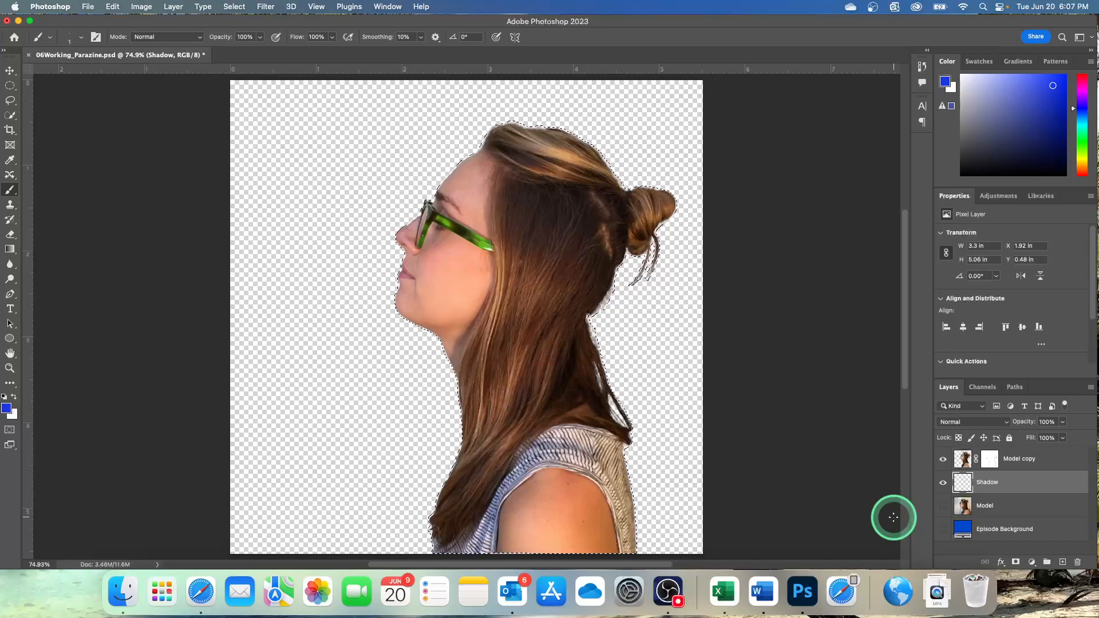
Fill the expanded selection on the Shadow layer with black
{"action": "left_click", "coordinate": [113, 6]}
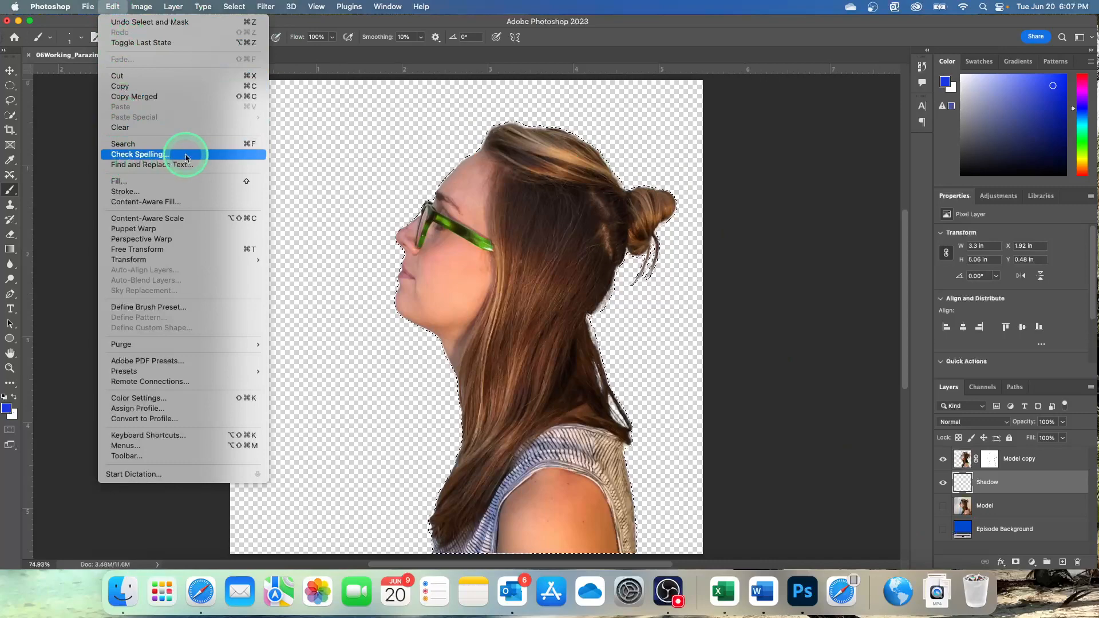
{"action": "left_click", "coordinate": [132, 181]}
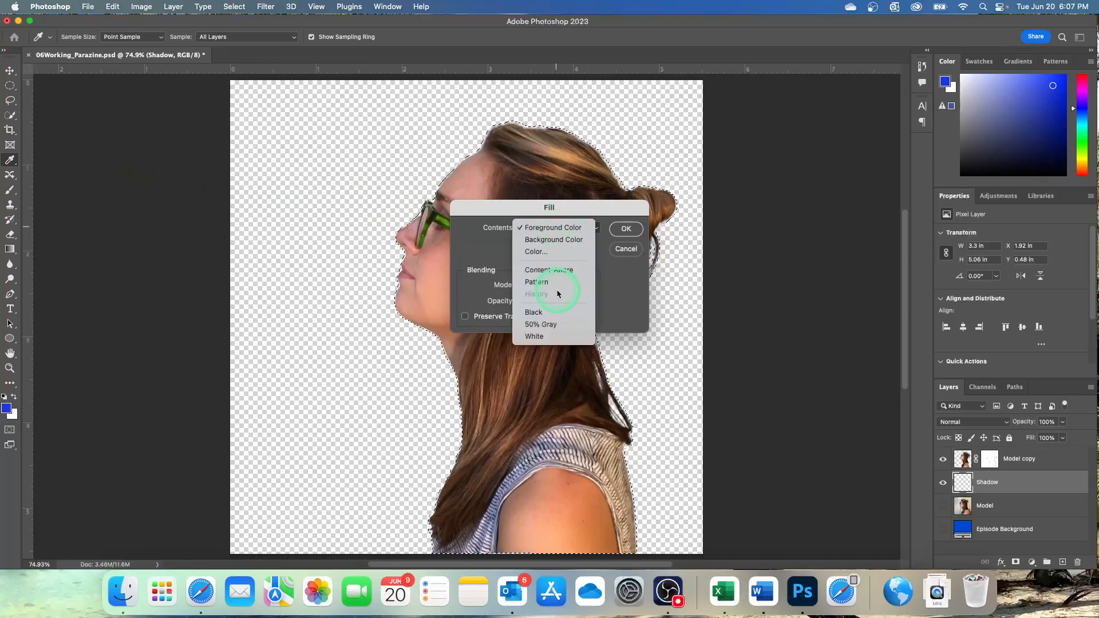
{"action": "left_click", "coordinate": [627, 230]}
{"action": "key", "text": "b"}
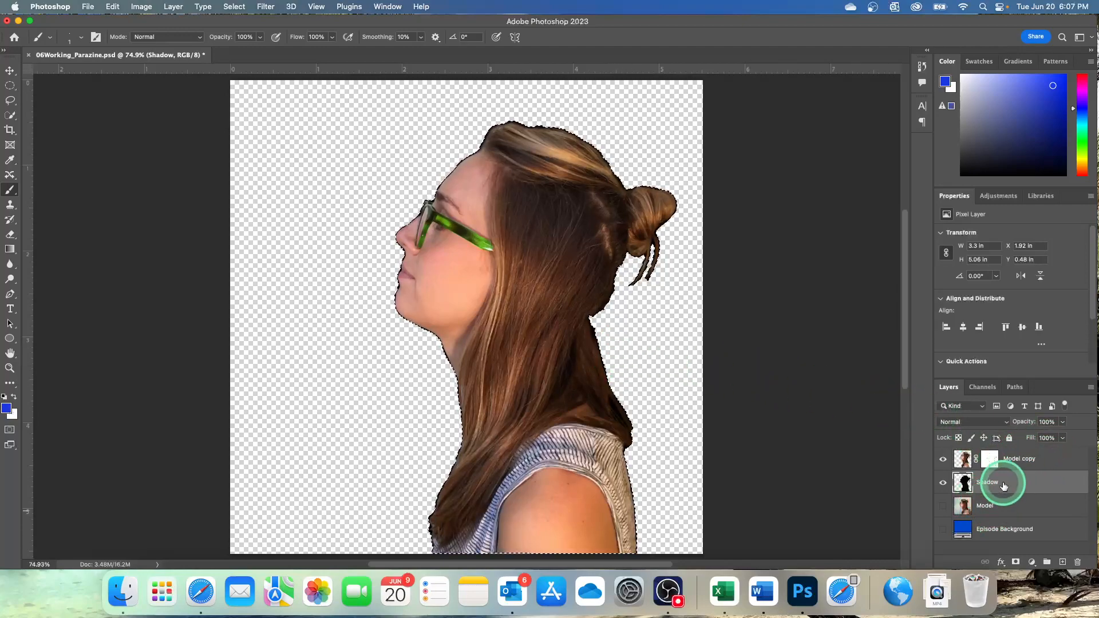
Set the Shadow layer's opacity to 30% and deselect the figure outline
{"action": "left_click", "coordinate": [1052, 421]}
{"action": "type", "text": "30"}
{"action": "key", "text": "Return"}
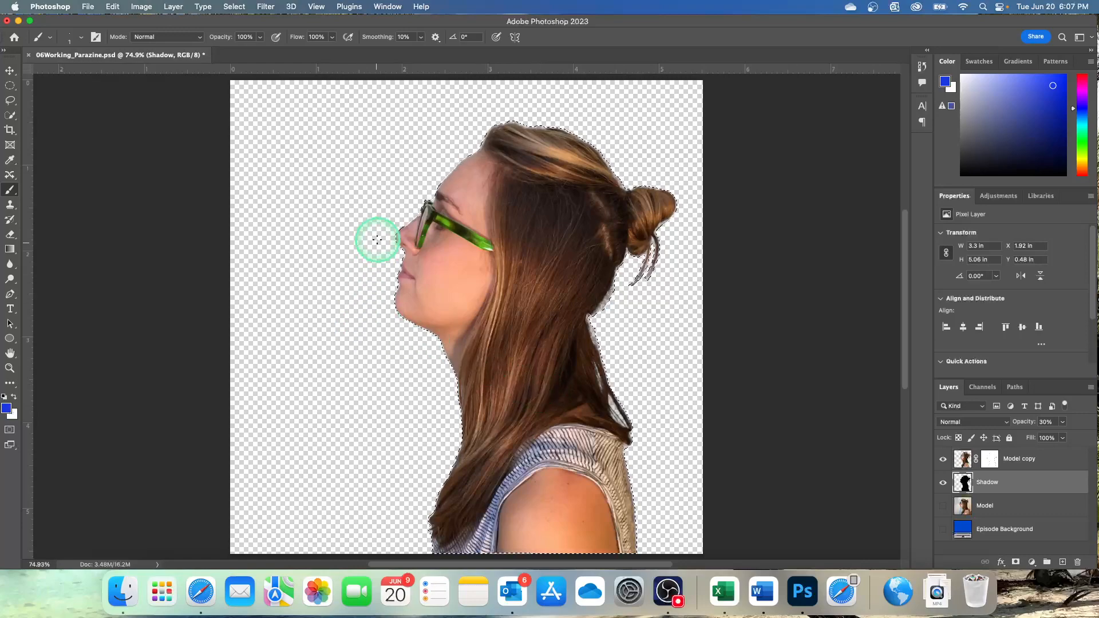
{"action": "left_click", "coordinate": [235, 6]}
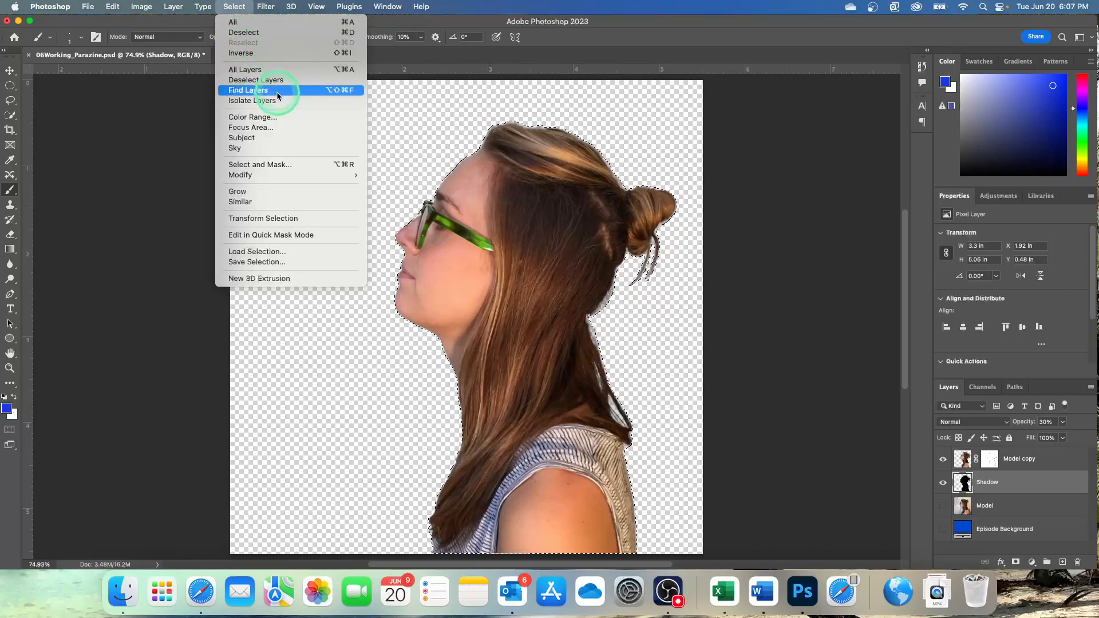
{"action": "left_click", "coordinate": [242, 32]}
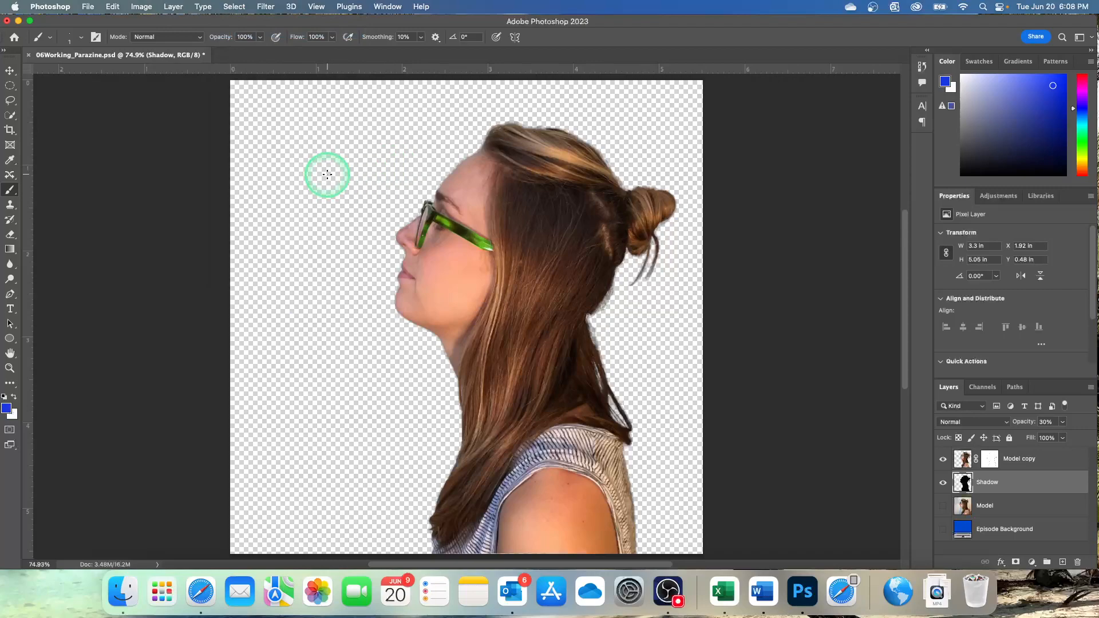
Rotate the Shadow layer by -15 degrees with the Rotate transform
{"action": "left_click", "coordinate": [113, 7]}
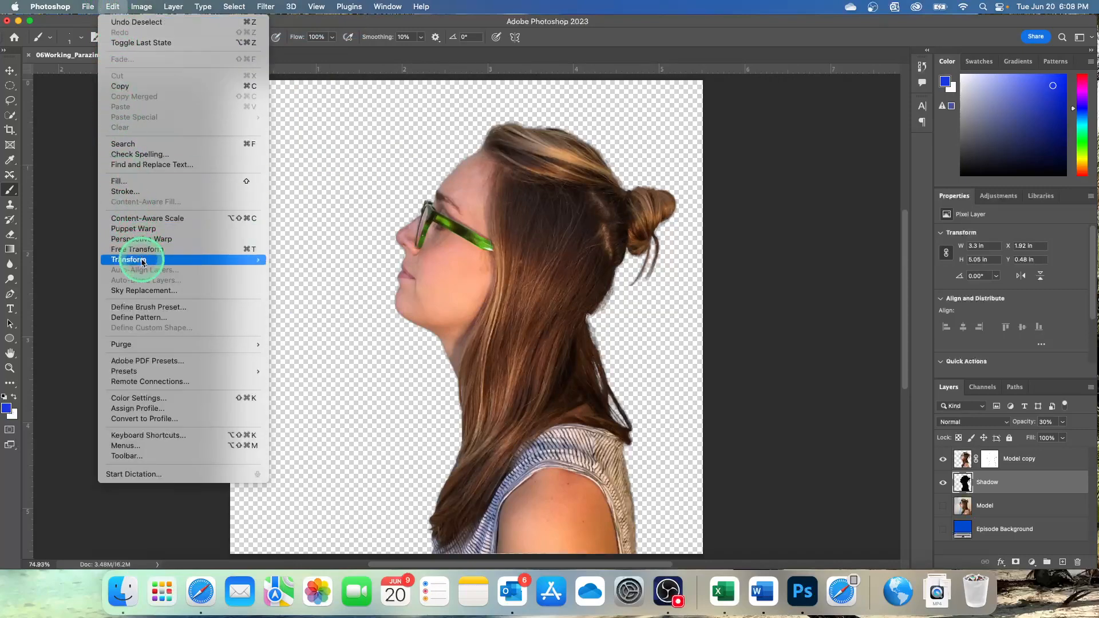
{"action": "mouse_move", "coordinate": [142, 263]}
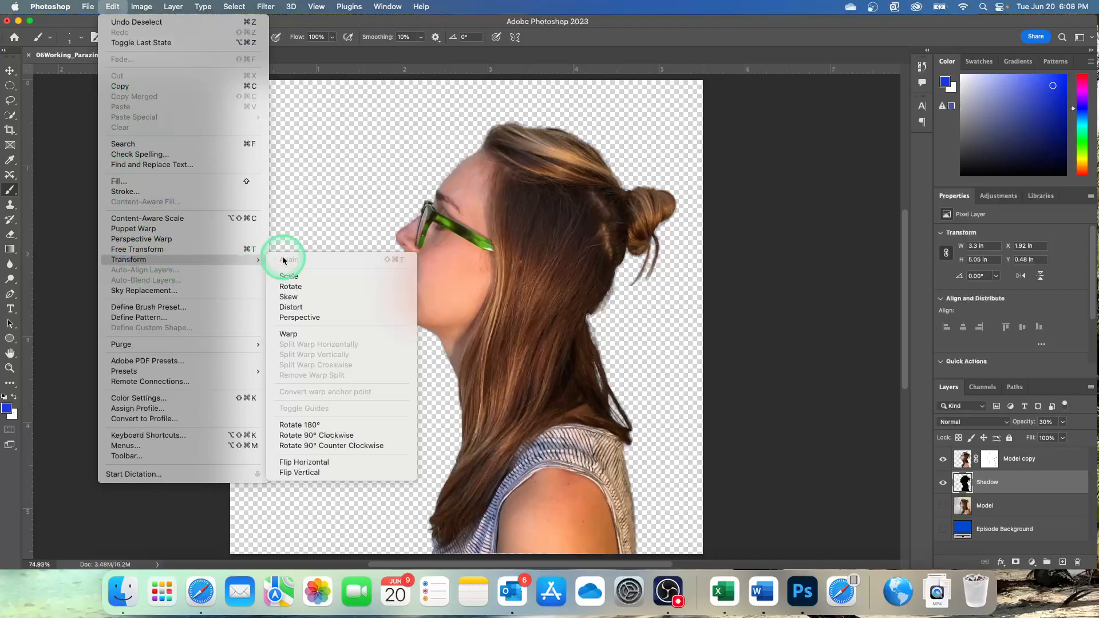
{"action": "left_click", "coordinate": [295, 286]}
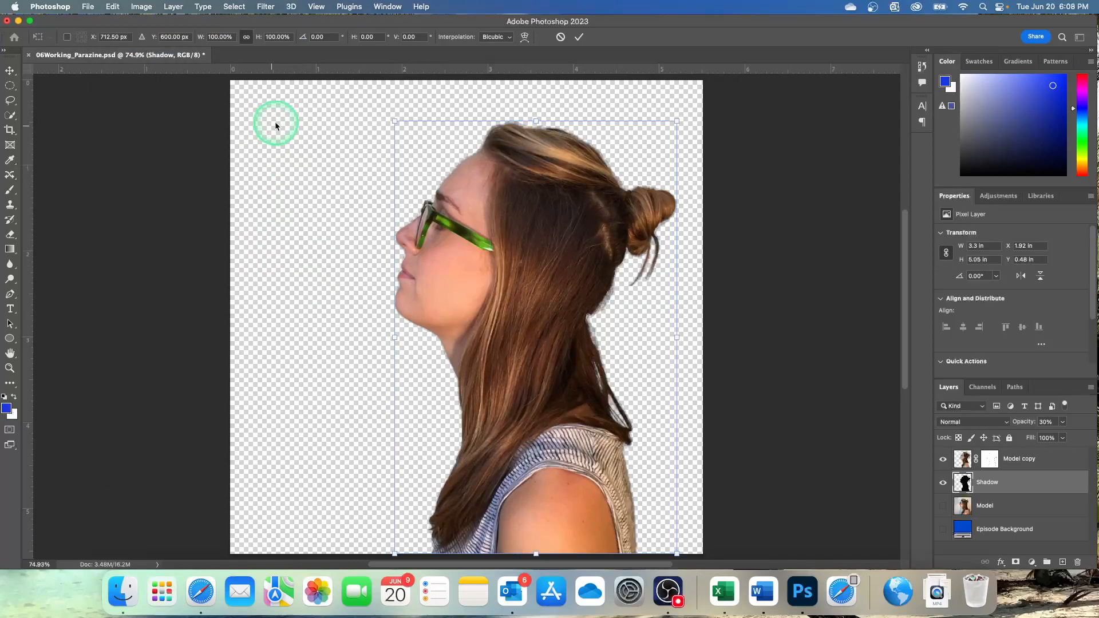
{"action": "left_click", "coordinate": [325, 36]}
{"action": "left_click", "coordinate": [307, 36]}
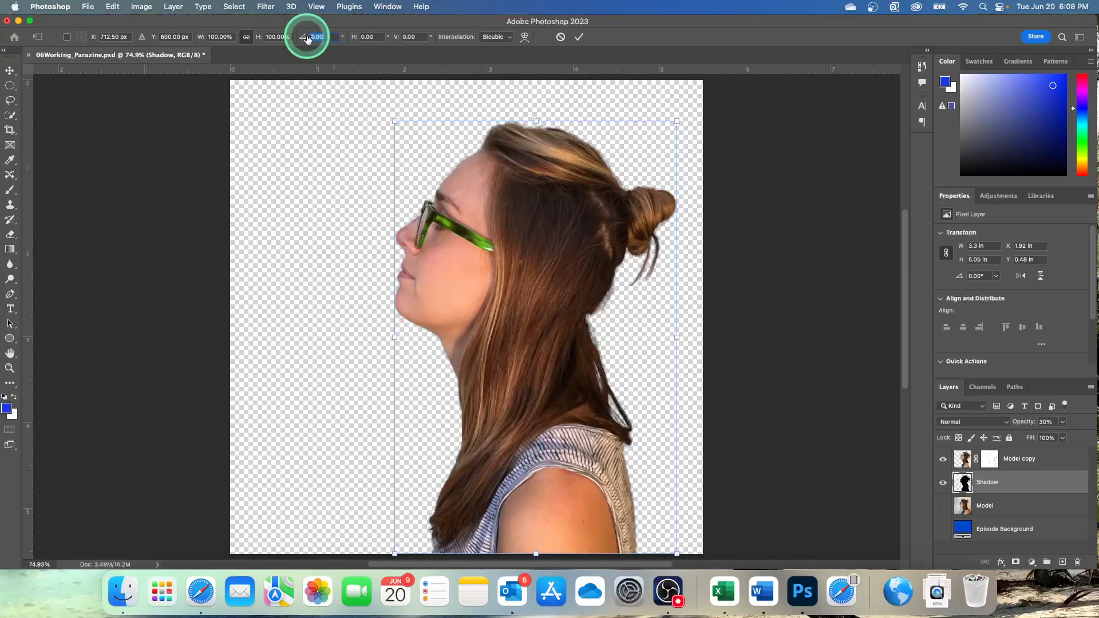
{"action": "type", "text": "-15"}
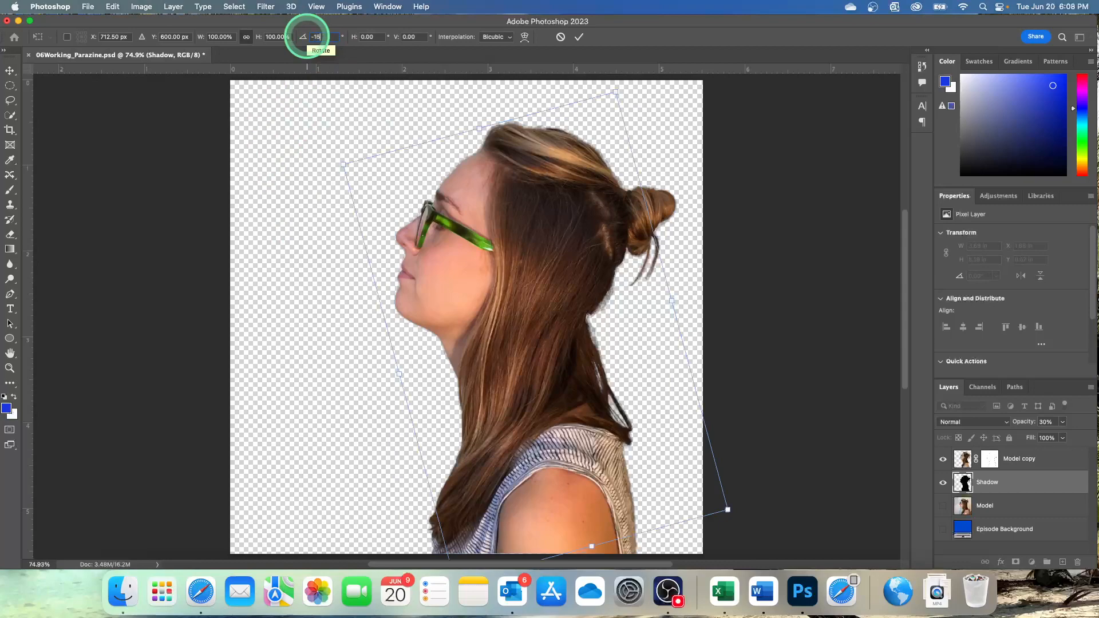
{"action": "key", "text": "Return"}
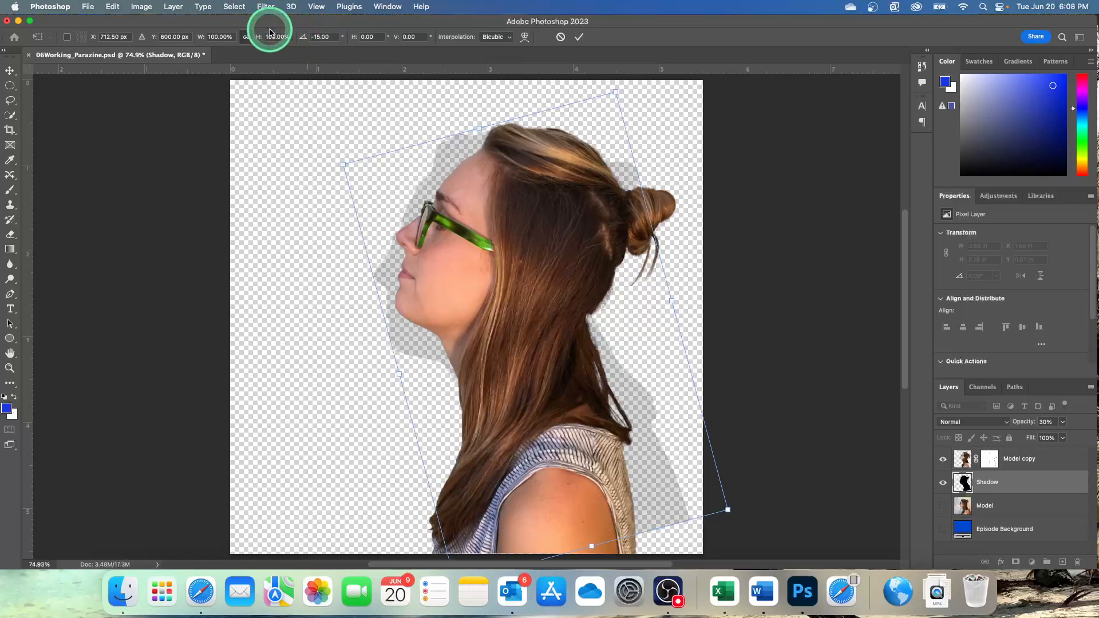
Move the rotated shadow to a horizontal position of X 545 px and apply the transform
{"action": "left_click", "coordinate": [112, 37]}
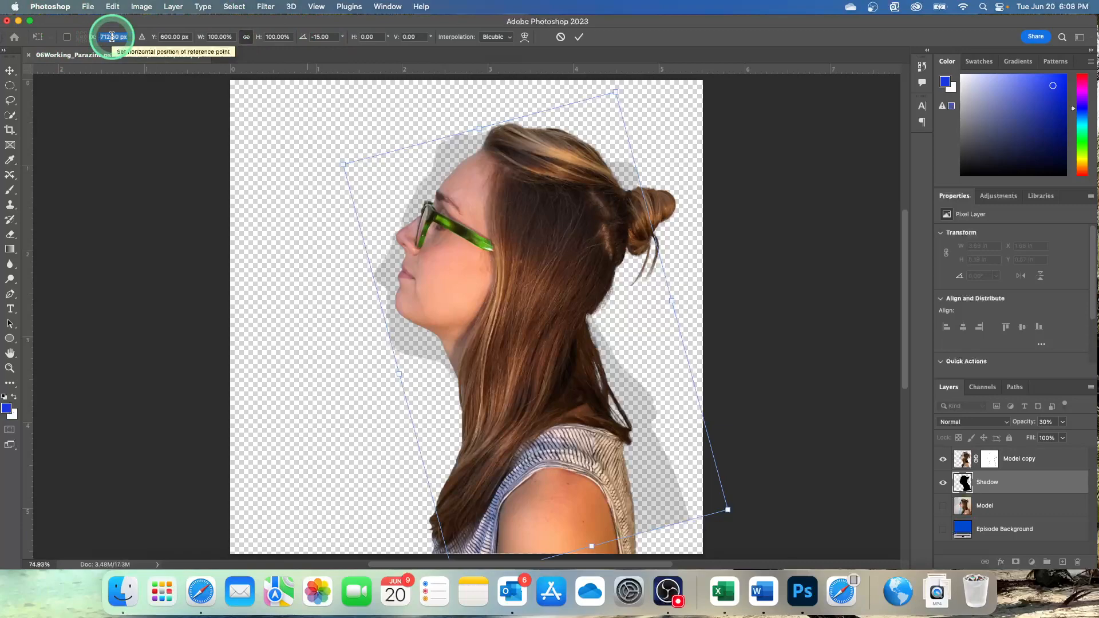
{"action": "type", "text": "545"}
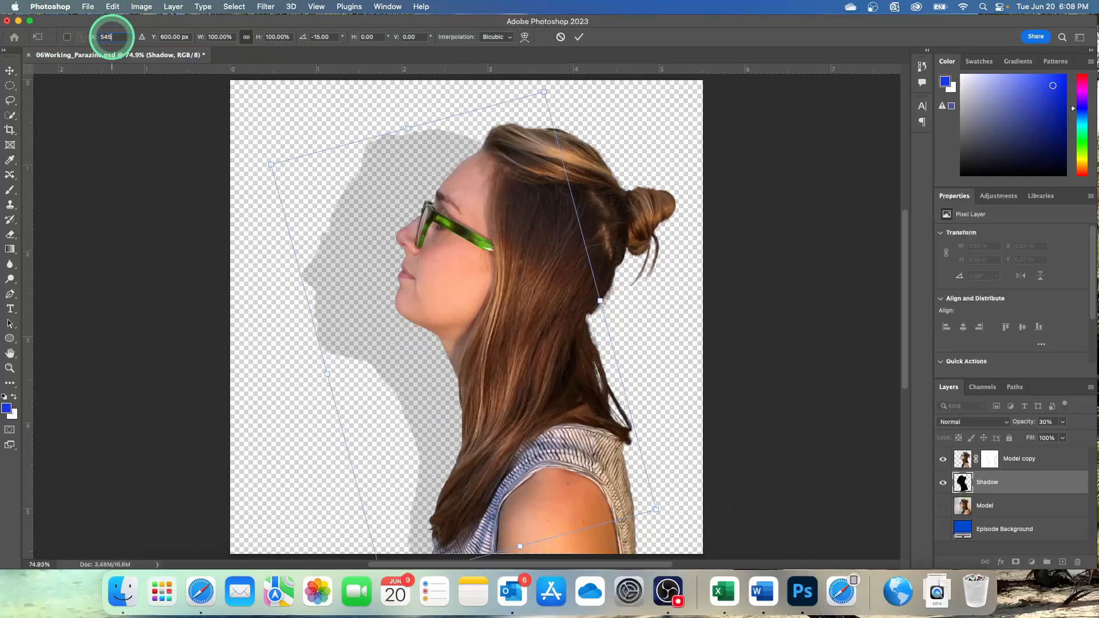
{"action": "left_click", "coordinate": [580, 37]}
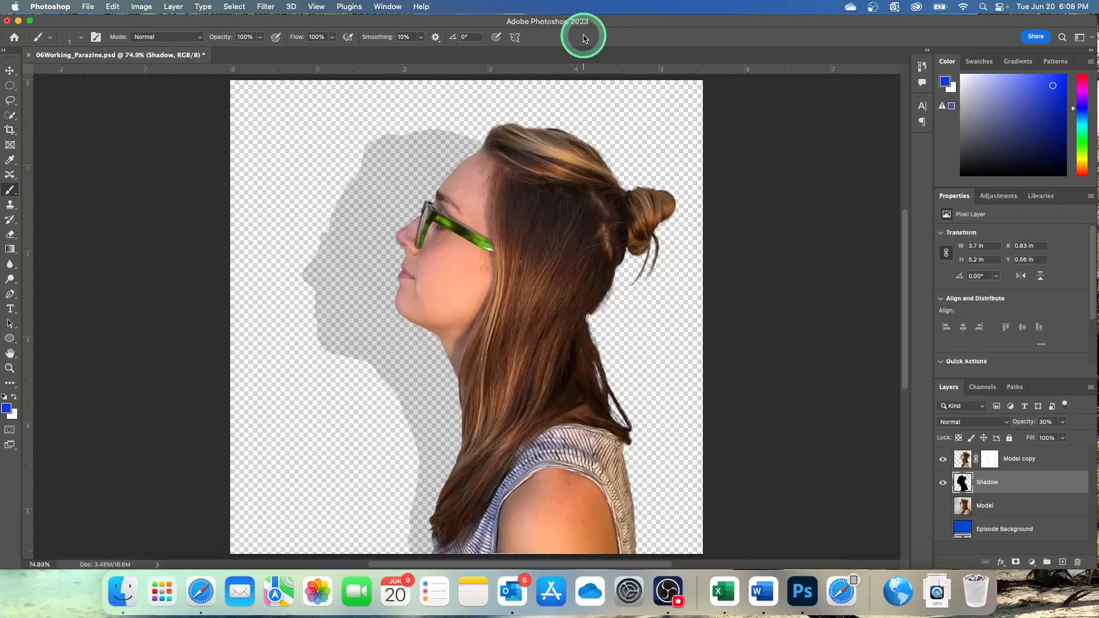
Show the Episode Background layer and delete the hidden original Model layer
{"action": "scroll", "coordinate": [584, 38], "scroll_direction": "down", "scroll_amount": 2}
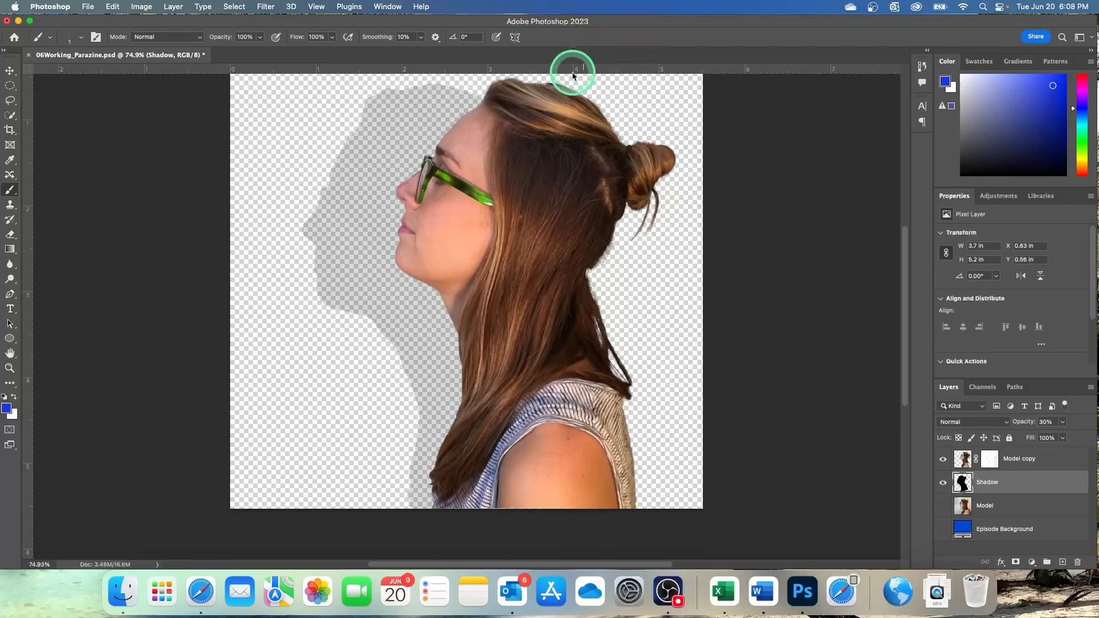
{"action": "left_click", "coordinate": [942, 533]}
{"action": "left_click", "coordinate": [1026, 507]}
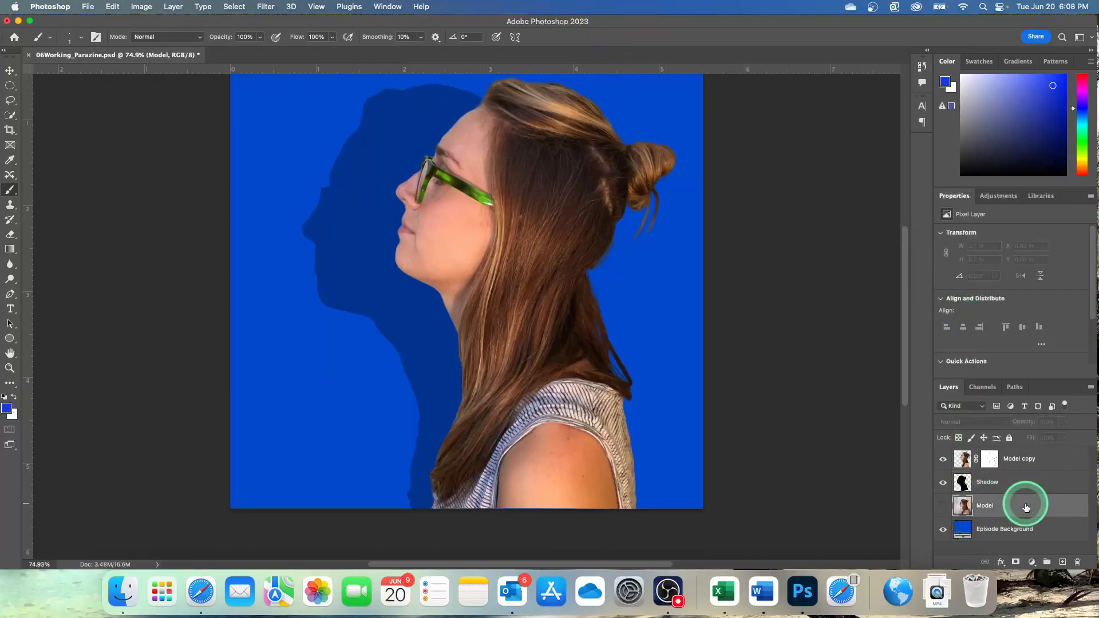
{"action": "left_click_drag", "start_coordinate": [1026, 506], "coordinate": [1081, 563]}
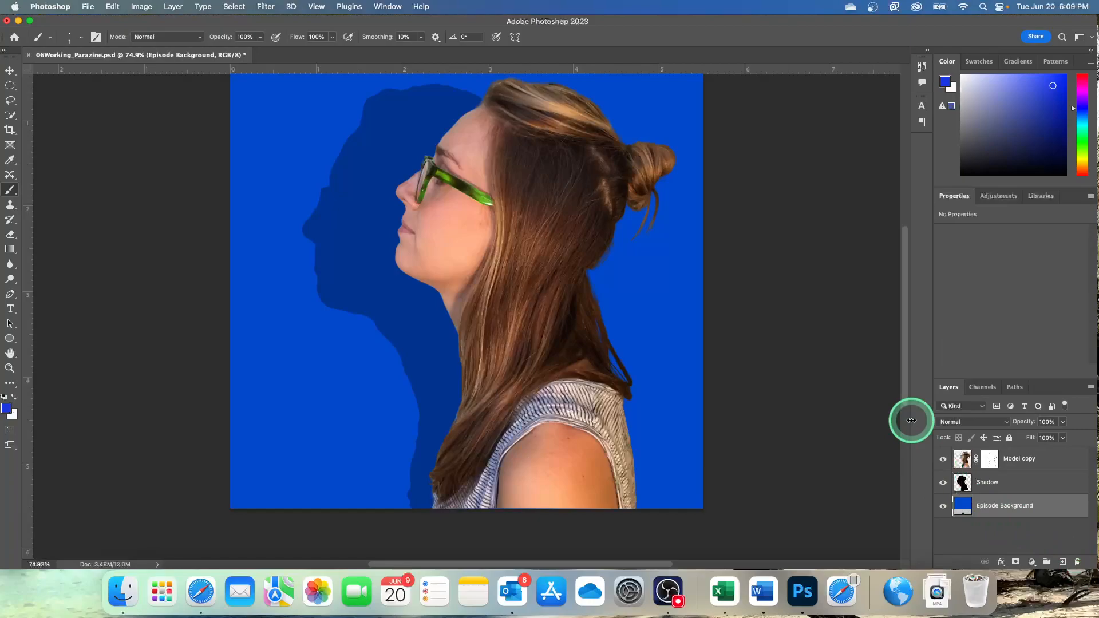
Save the document 06Working_Parazine.psd under its existing name
{"action": "scroll", "coordinate": [792, 344], "scroll_direction": "up", "scroll_amount": 3}
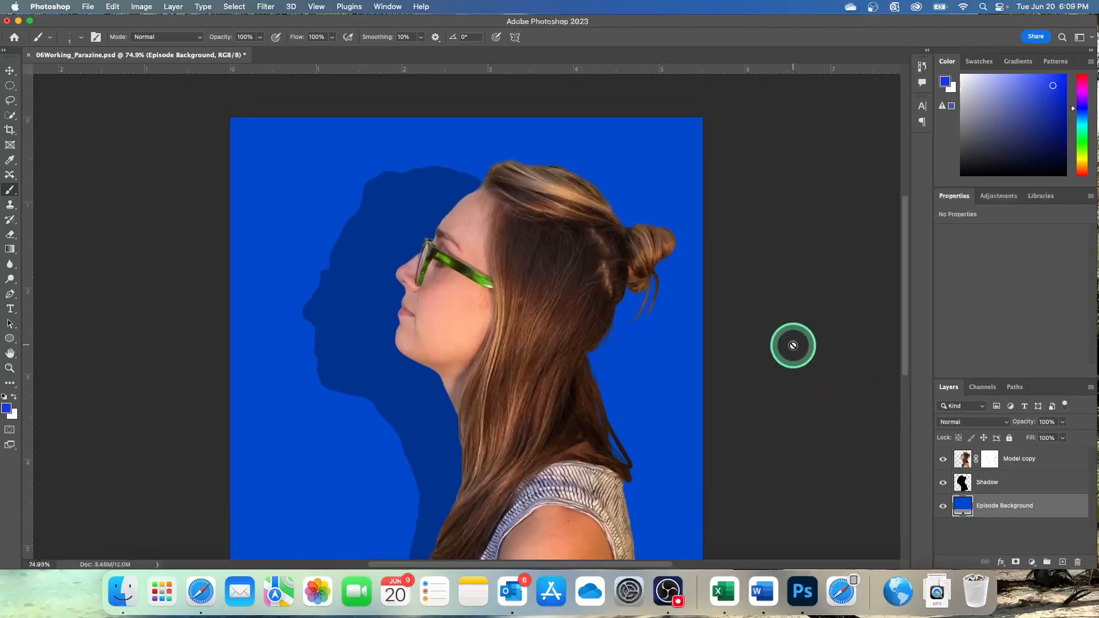
{"action": "left_click", "coordinate": [90, 7]}
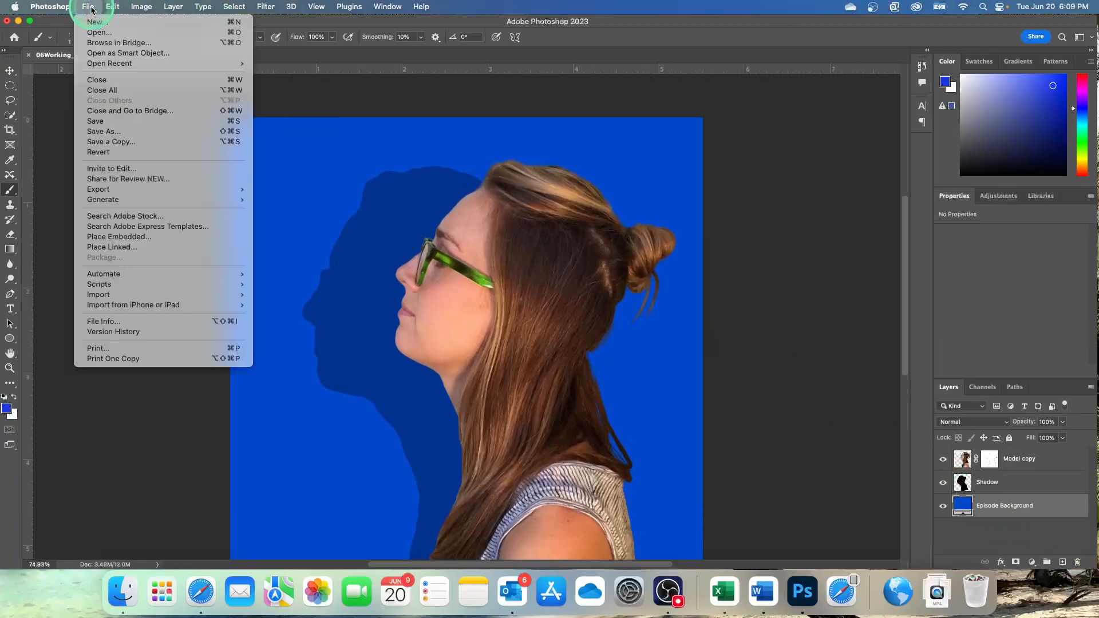
{"action": "left_click", "coordinate": [87, 122]}
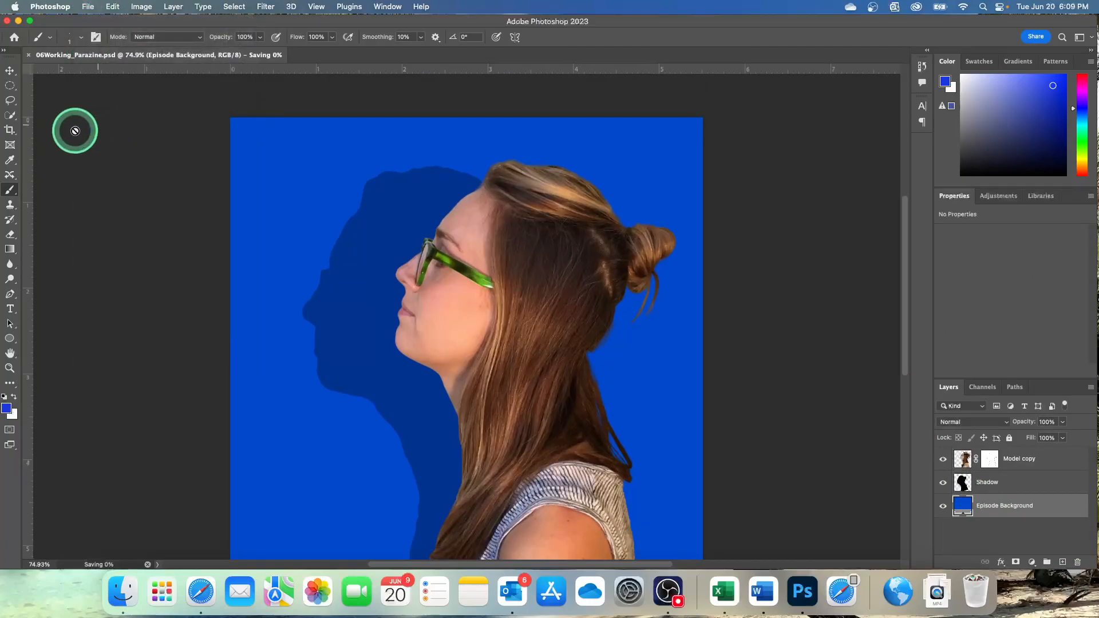